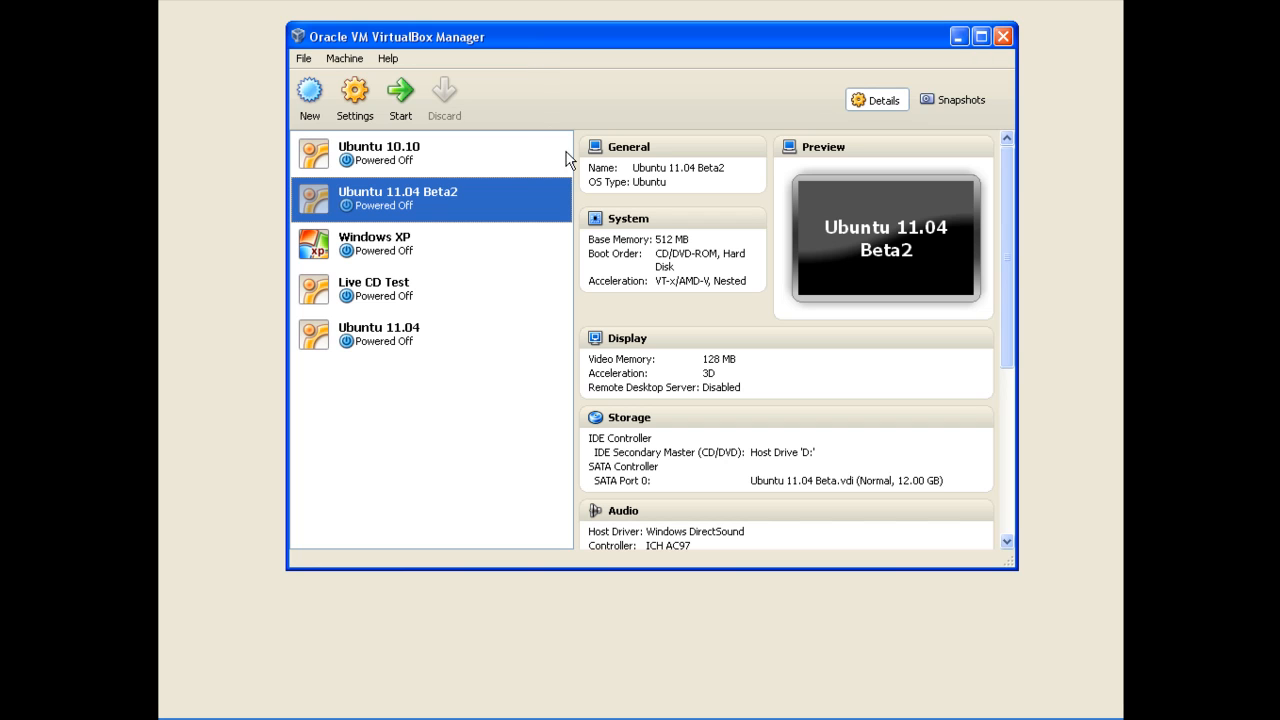
Step: Check the installed VirtualBox version in the product information and close it
left_click(388, 58)
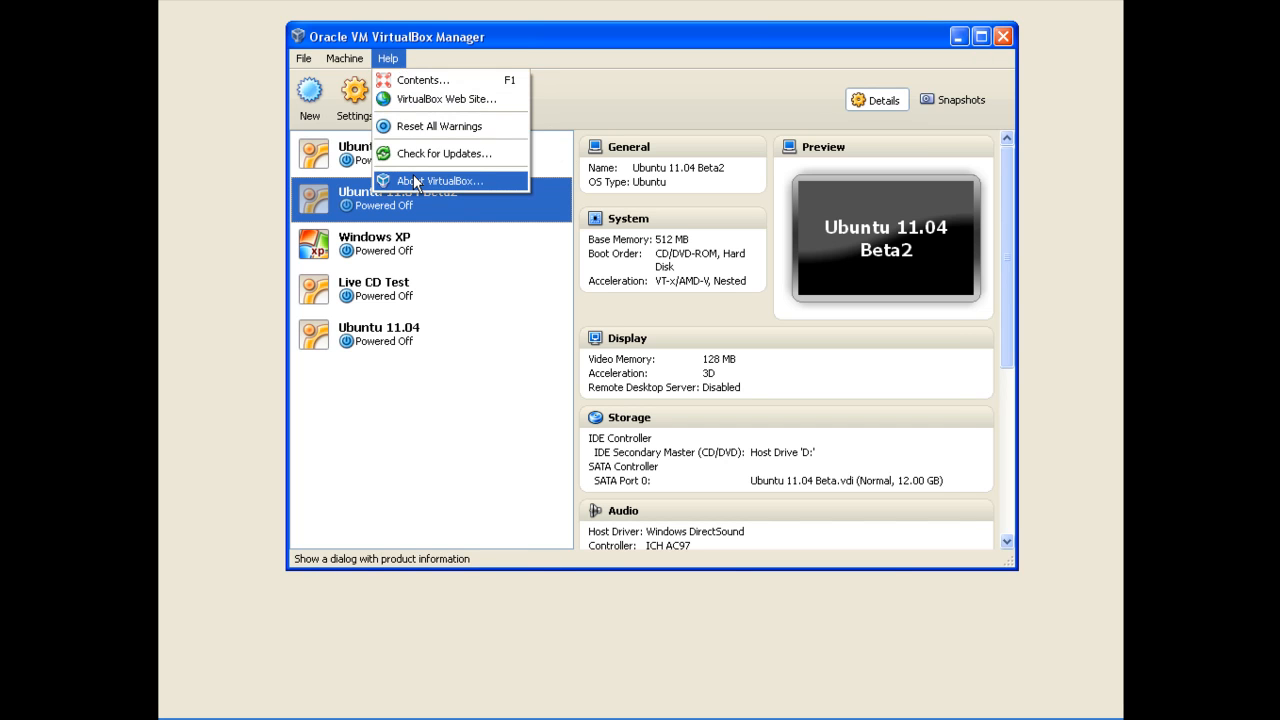
left_click(415, 181)
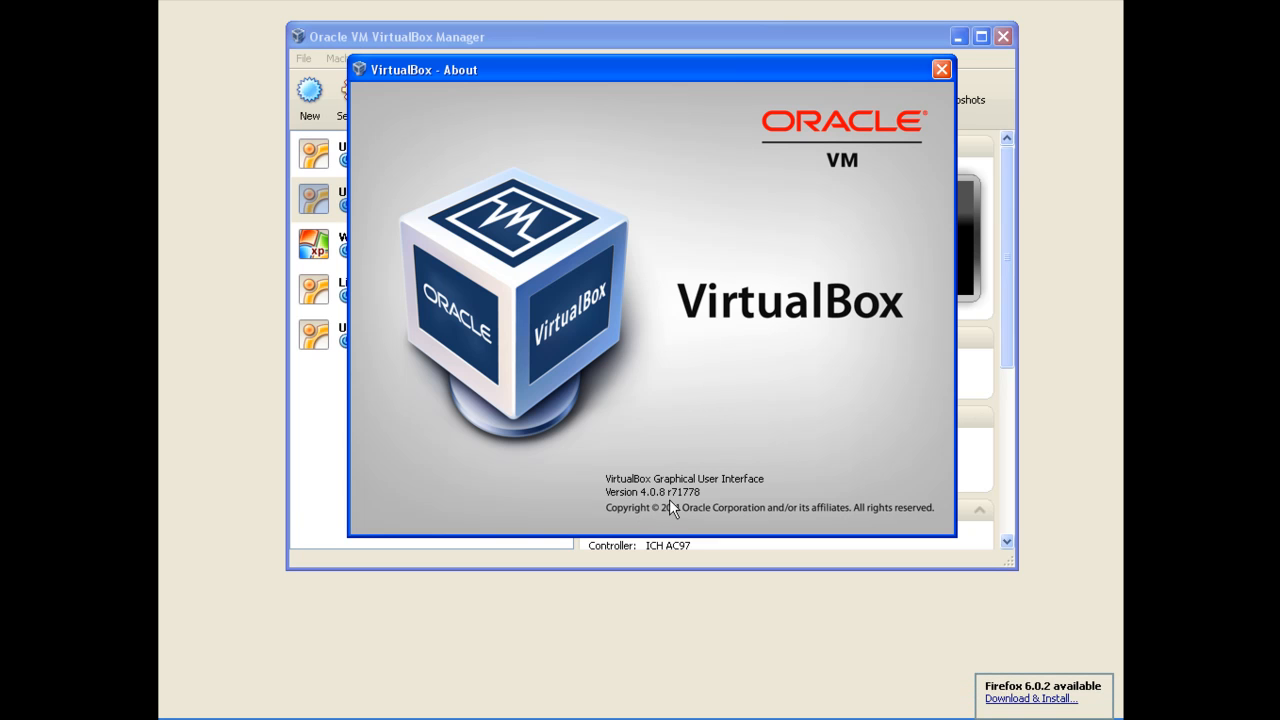
left_click(941, 70)
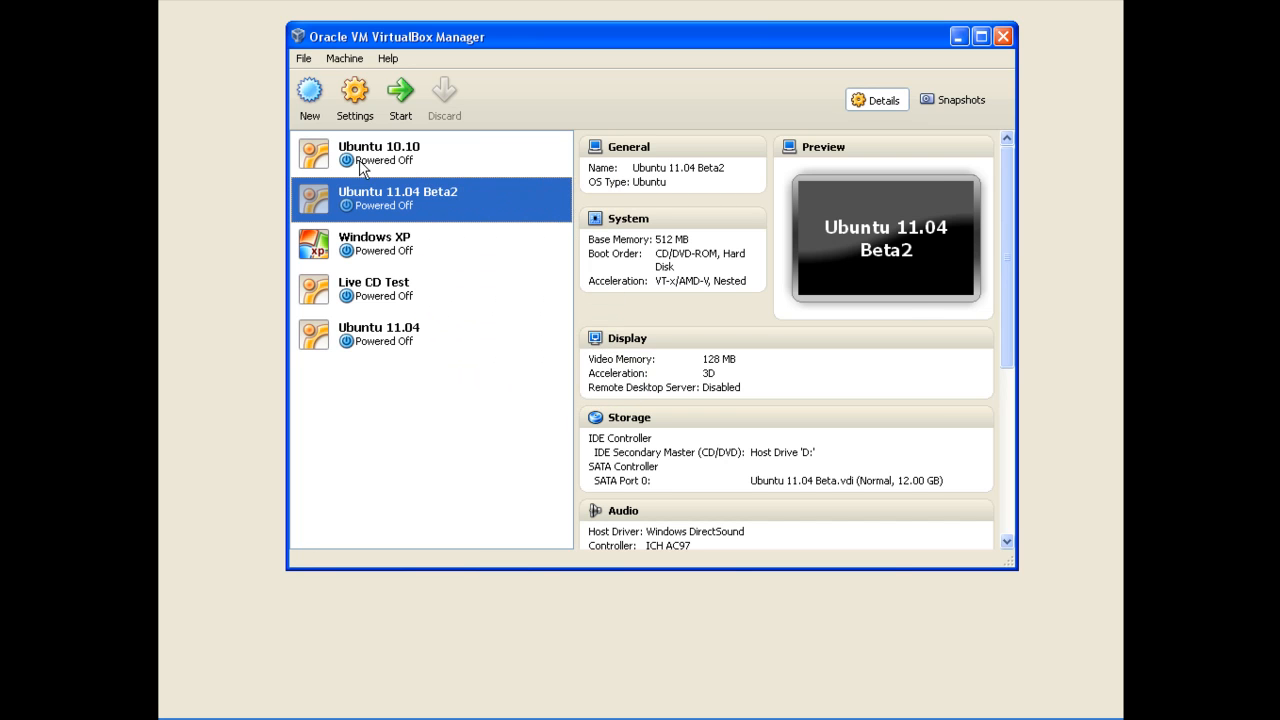
Step: Start creating a new virtual machine and name it "Ubuntu 11.04 box"
left_click(315, 104)
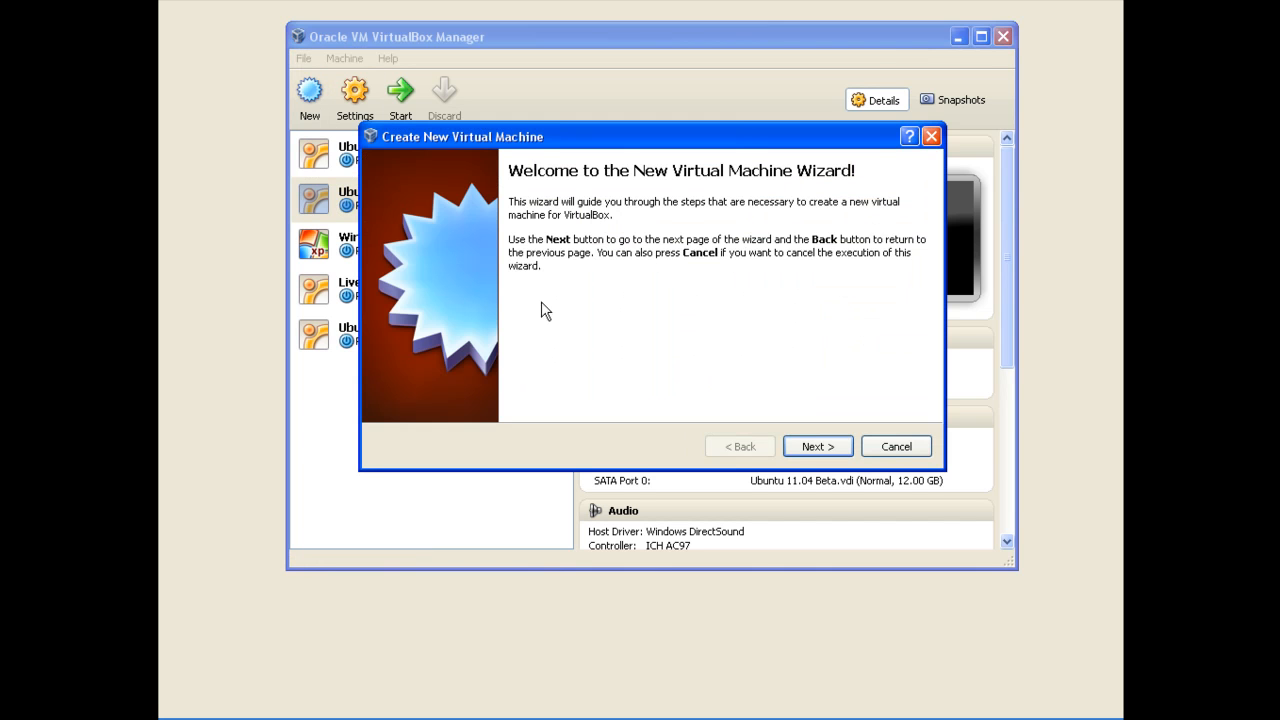
left_click(812, 447)
type("U")
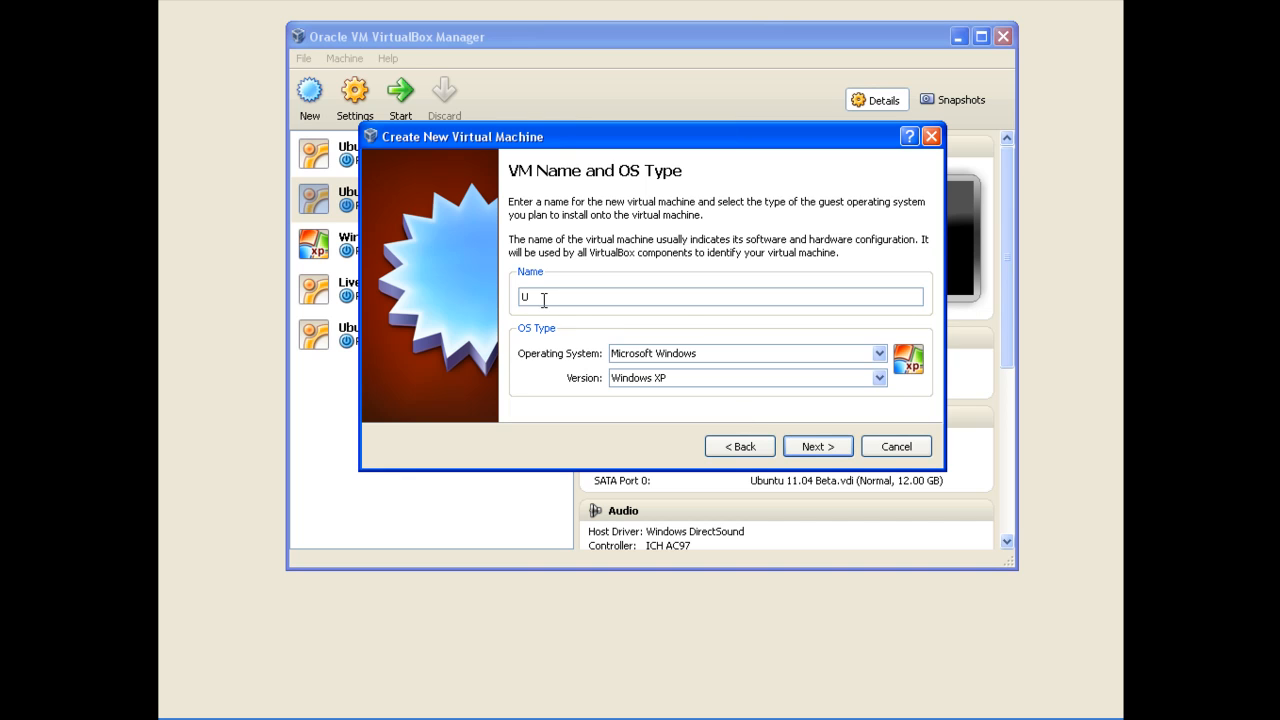
type("buntu 11")
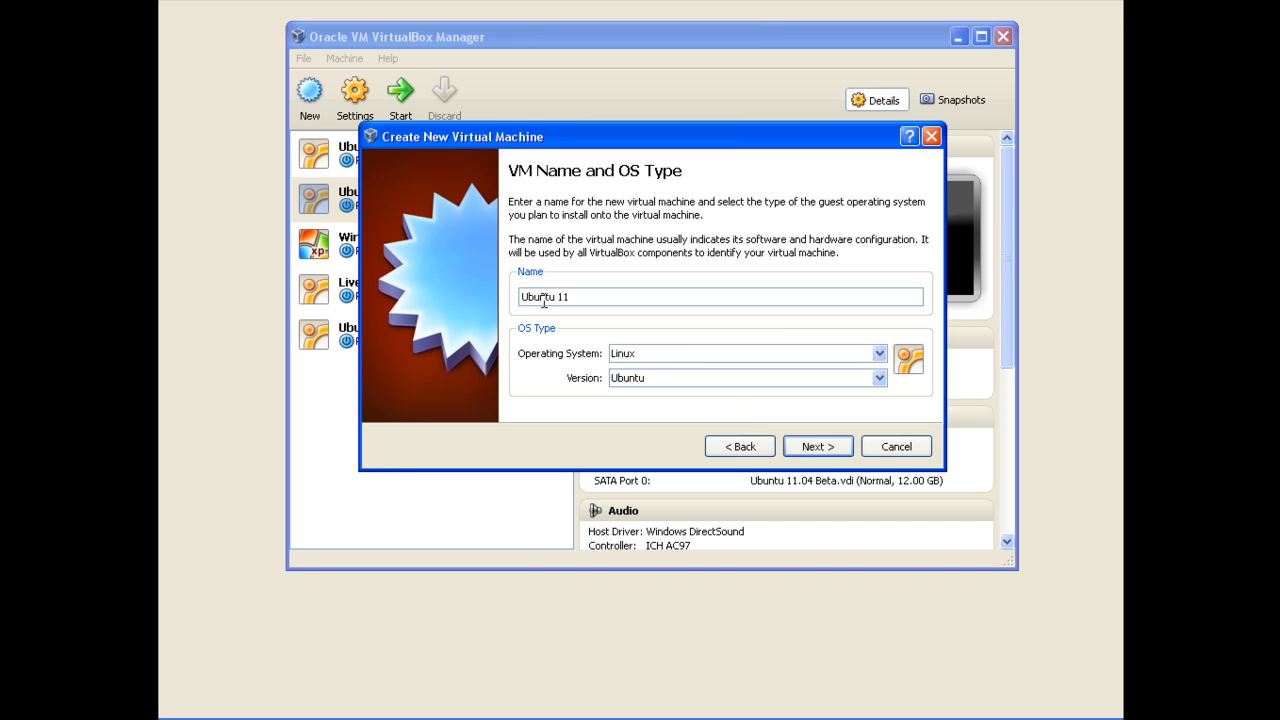
type(".04 box")
key("Tab")
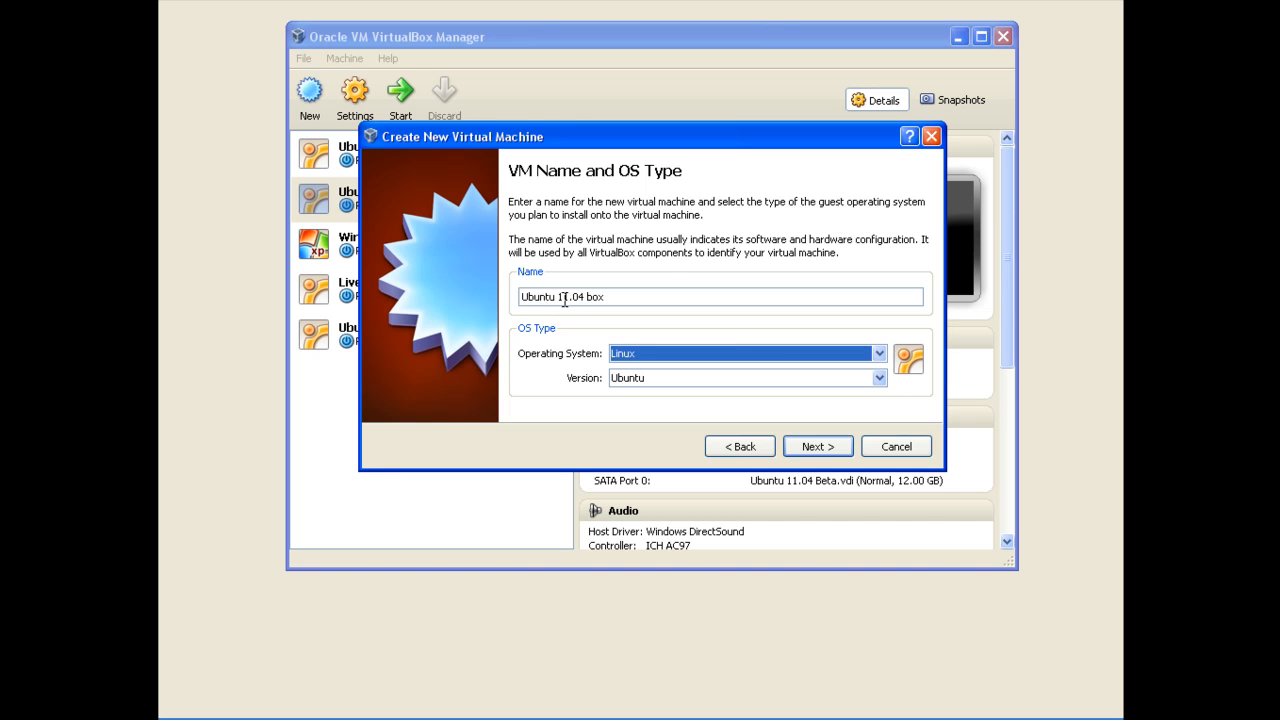
Step: Browse the versions offered for a Microsoft Windows guest, and return the operating system to Linux
left_click(786, 352)
left_click(772, 367)
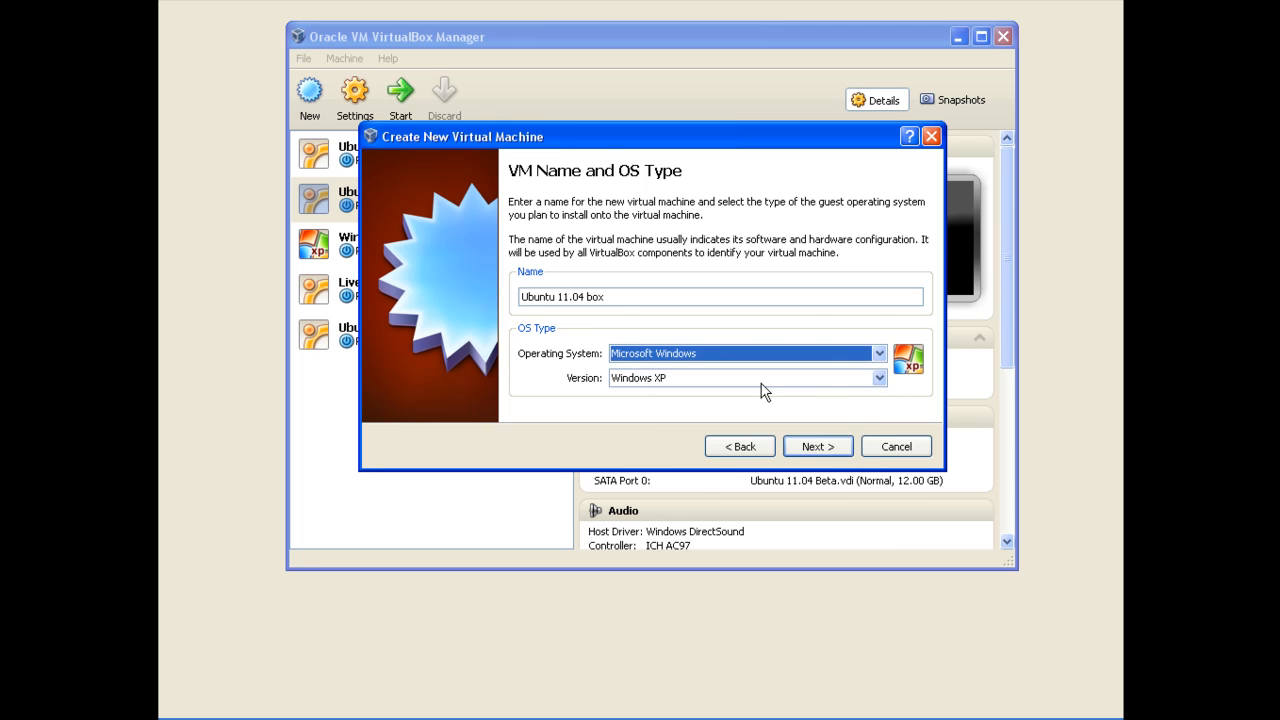
left_click(762, 383)
scroll(751, 480, "down", 3)
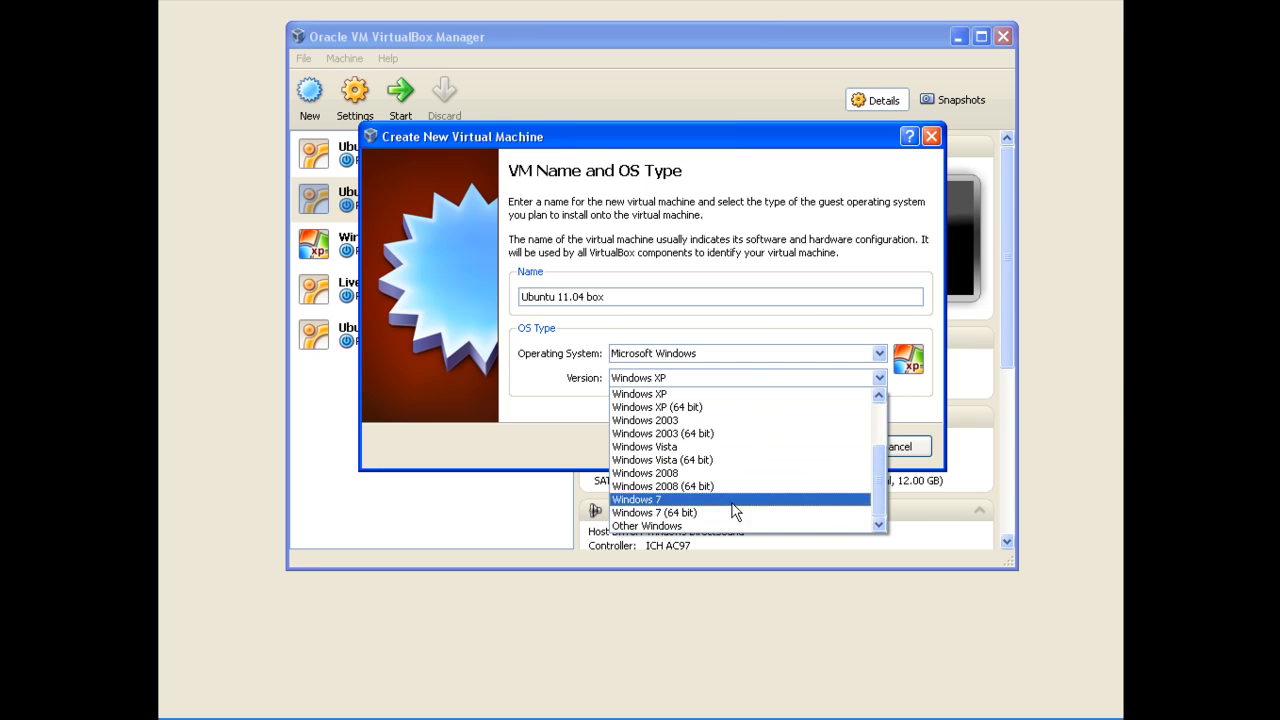
left_click(593, 387)
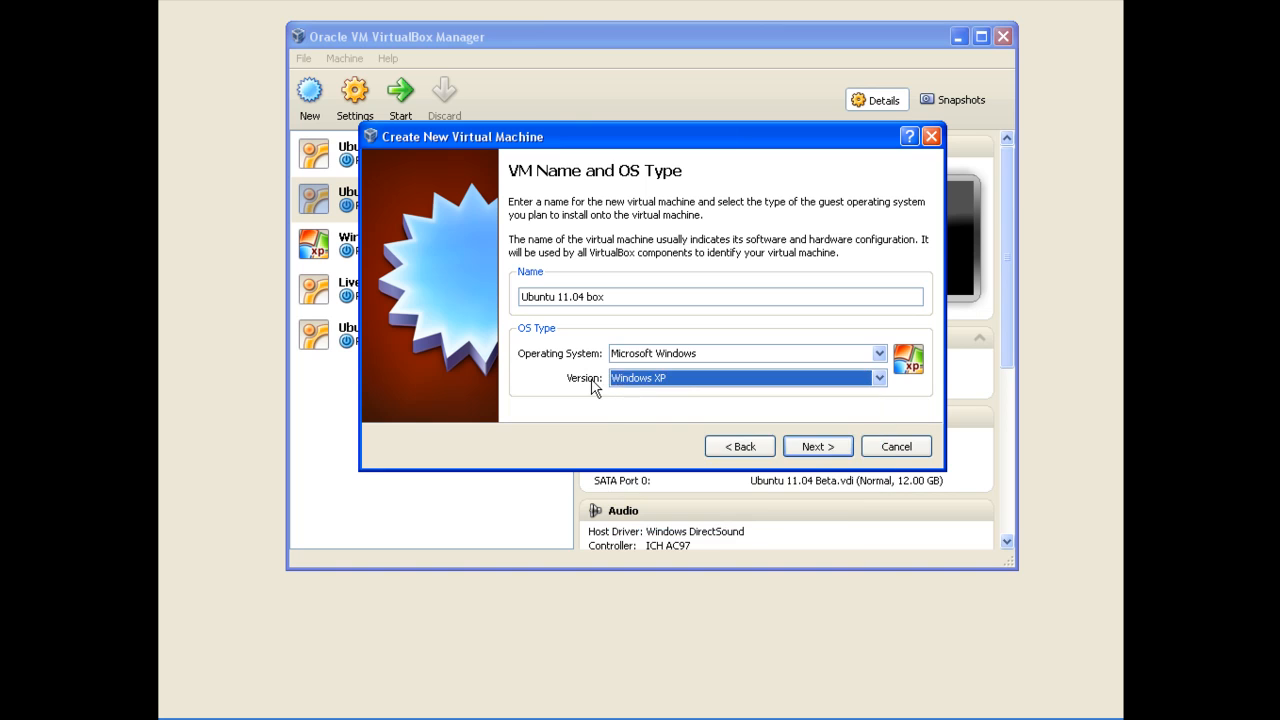
left_click(658, 354)
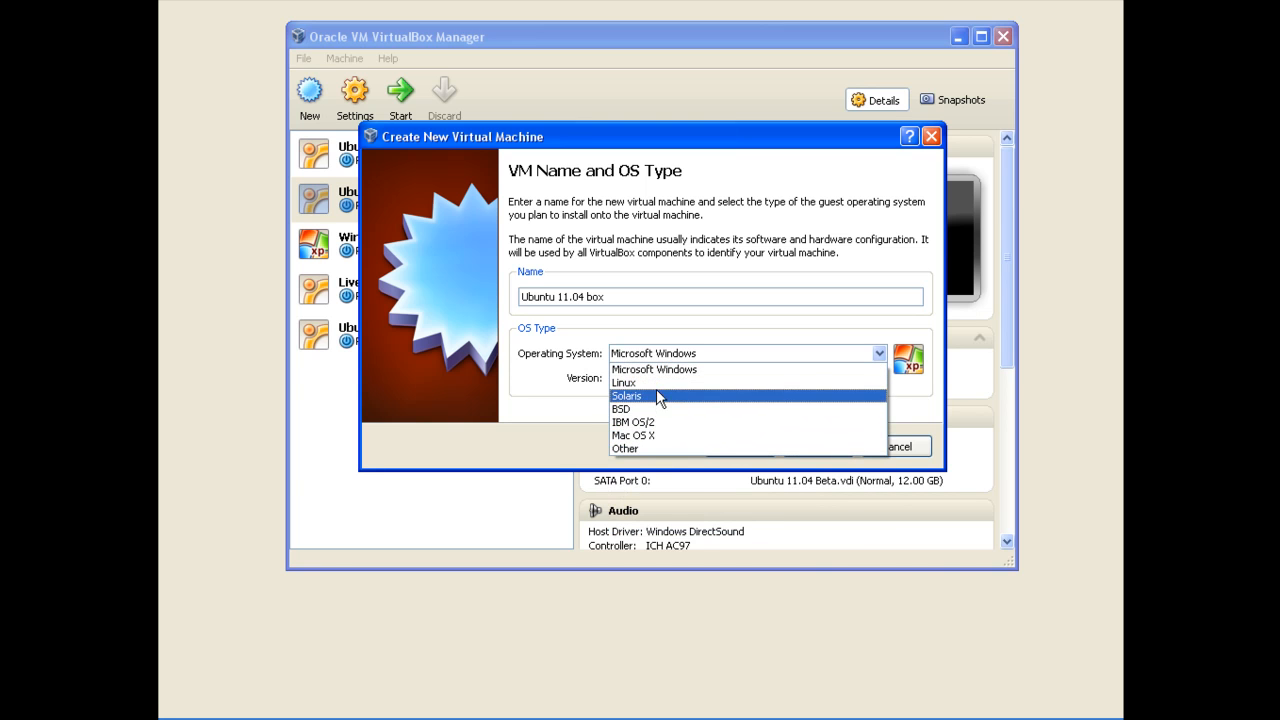
left_click(656, 383)
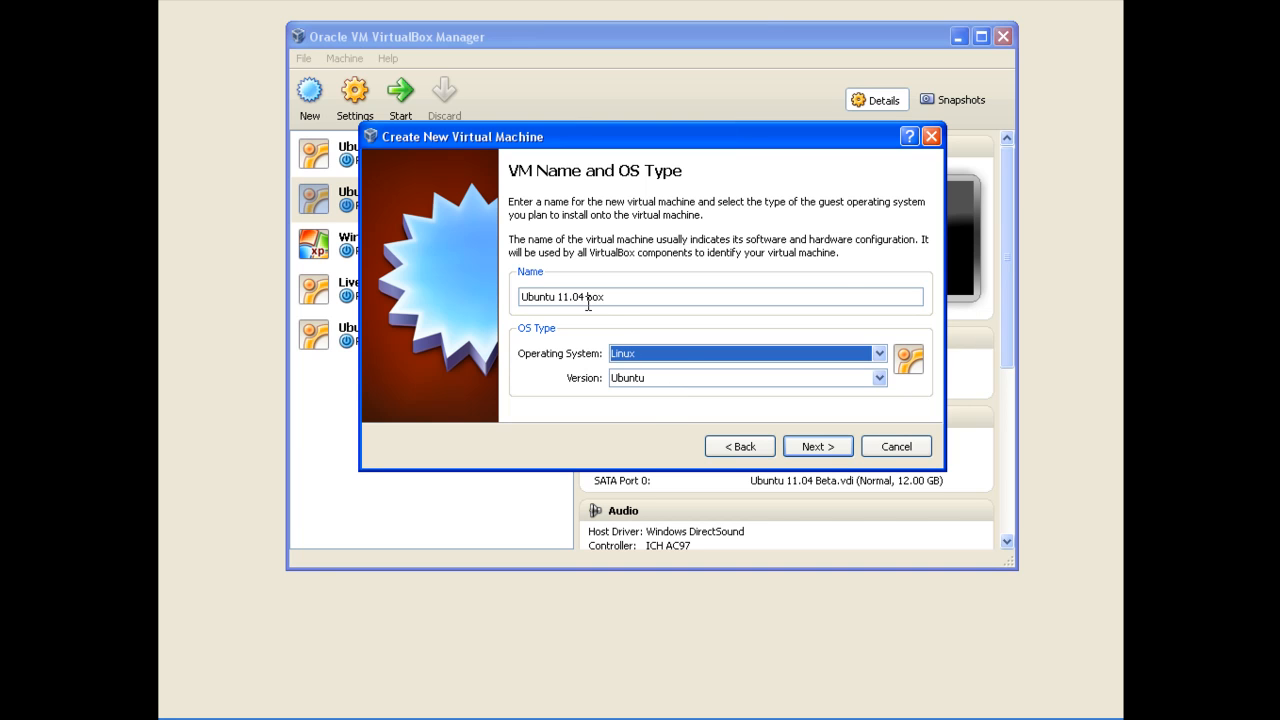
Step: Set the new virtual machine's base memory size to 956 MB
left_click(818, 447)
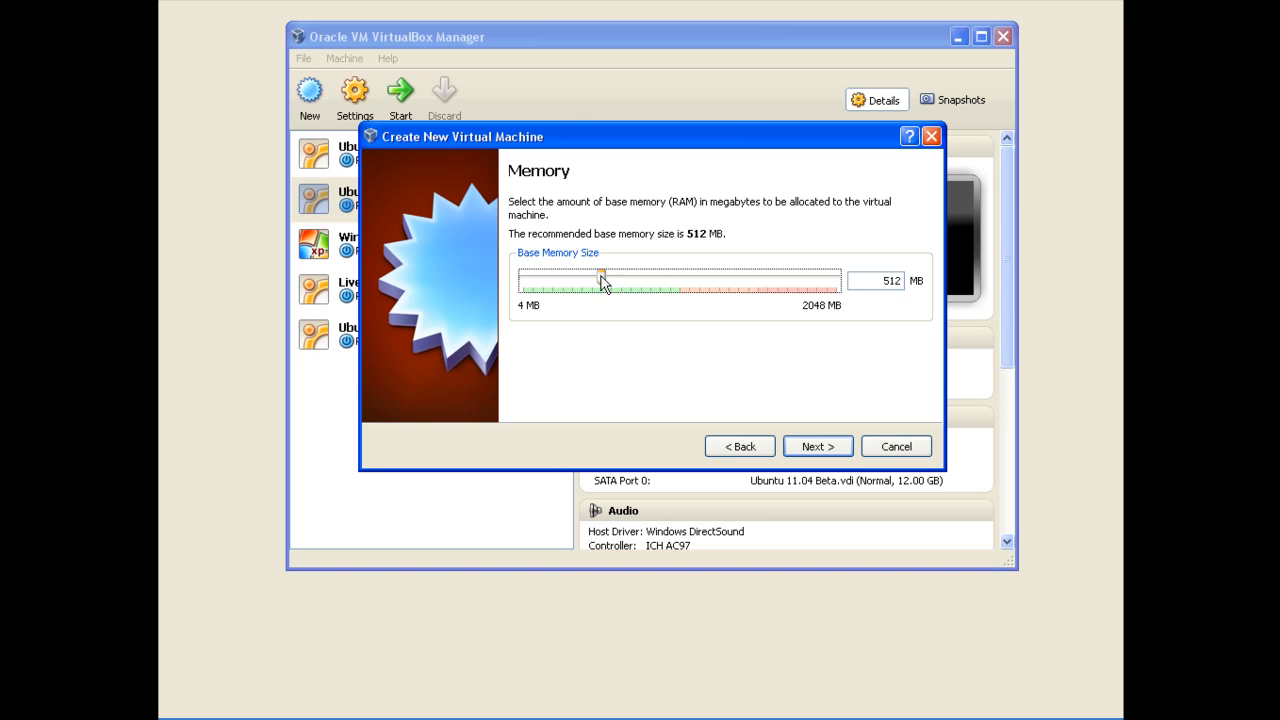
left_click_drag(602, 278, 670, 283)
left_click(830, 450)
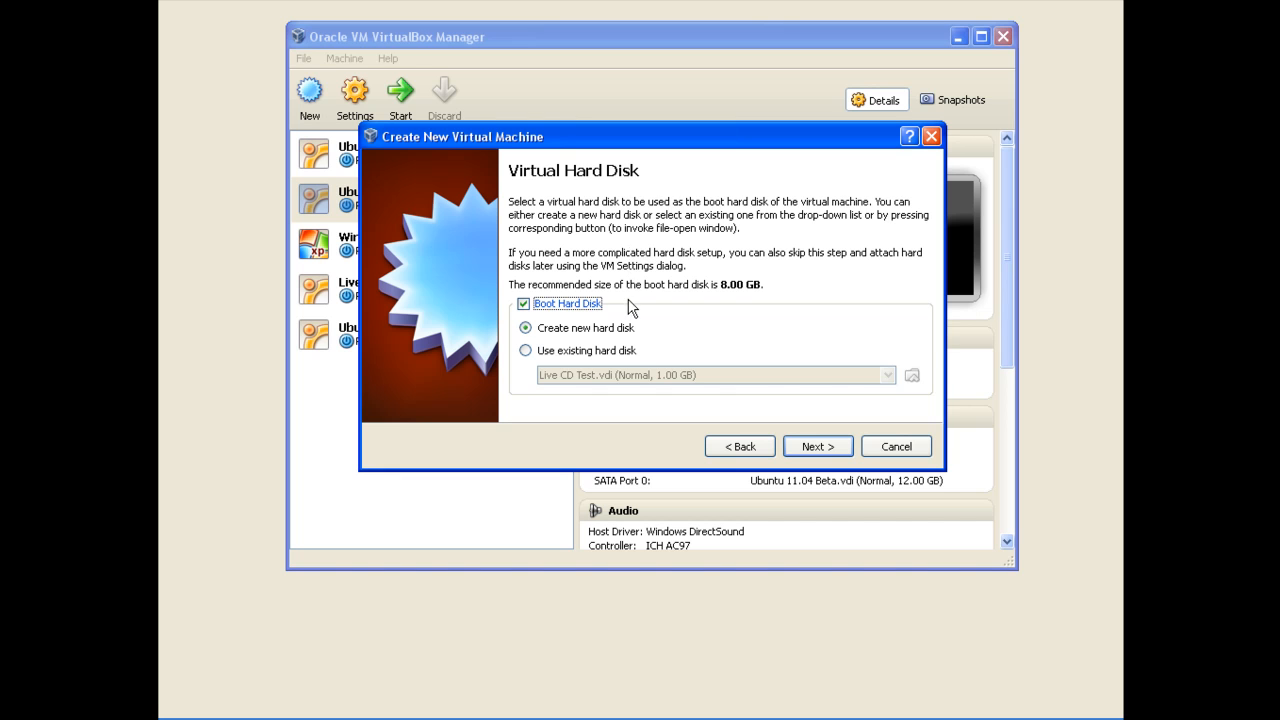
Step: Choose to create a new boot hard disk with dynamically expanding storage
left_click(827, 449)
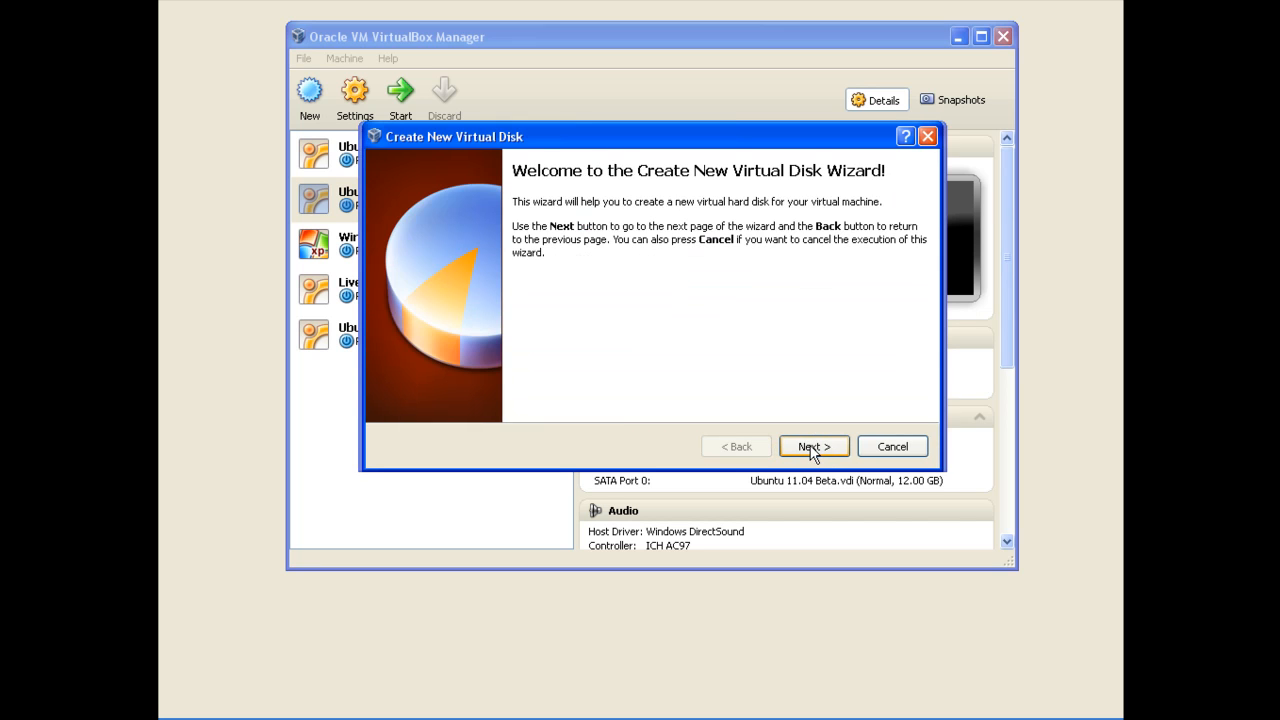
left_click(812, 449)
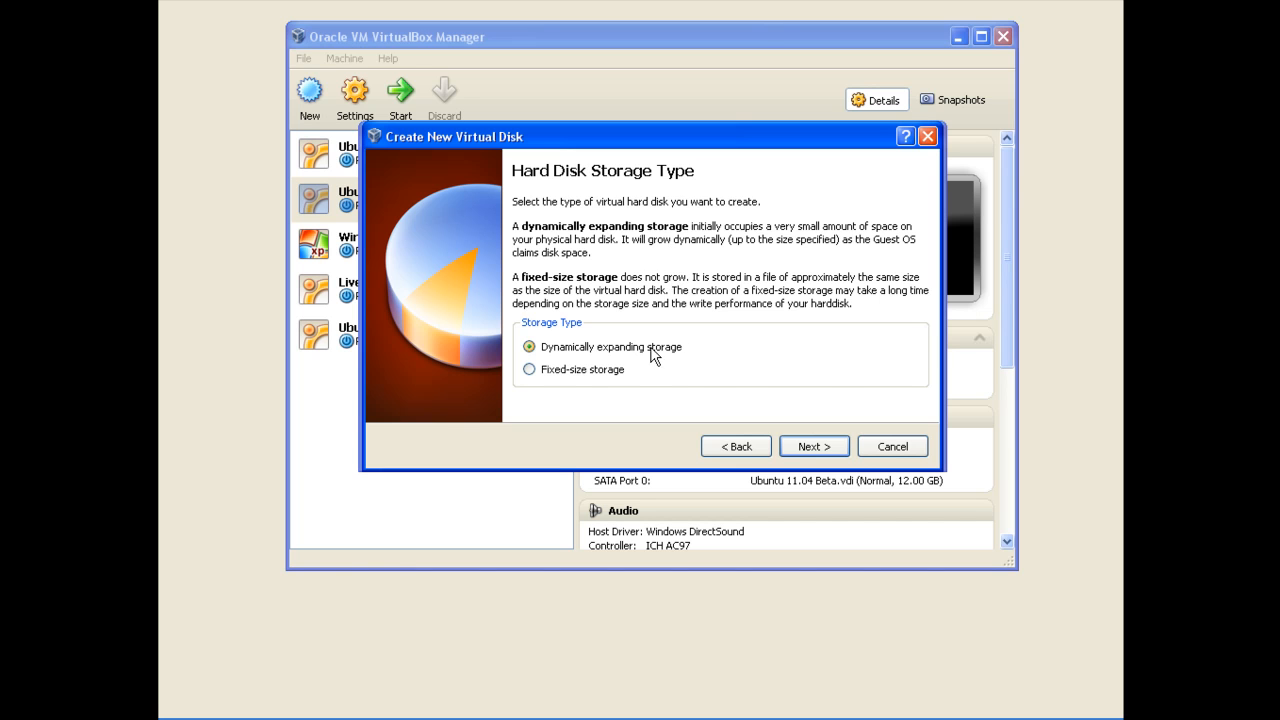
left_click(826, 453)
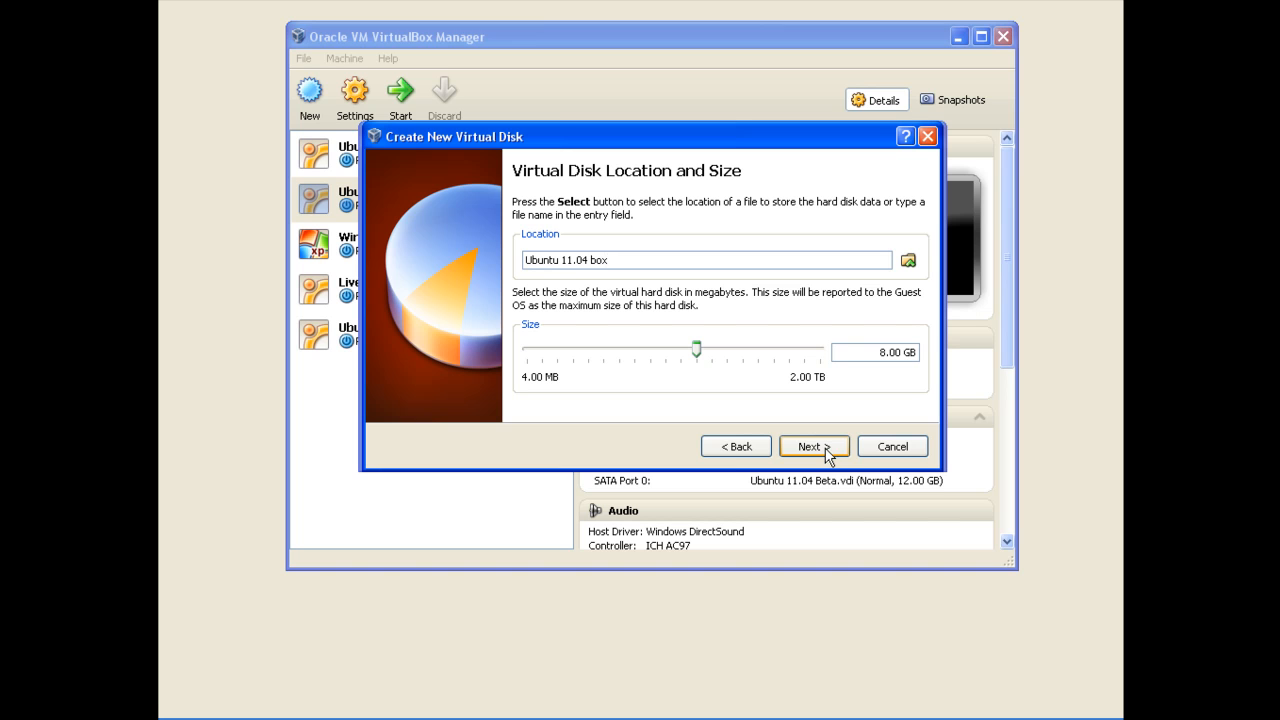
Step: Set the disk image location to the VB Setup folder on Local Disk (F:), as Ubuntu 11.04 box.vdi
left_click(910, 268)
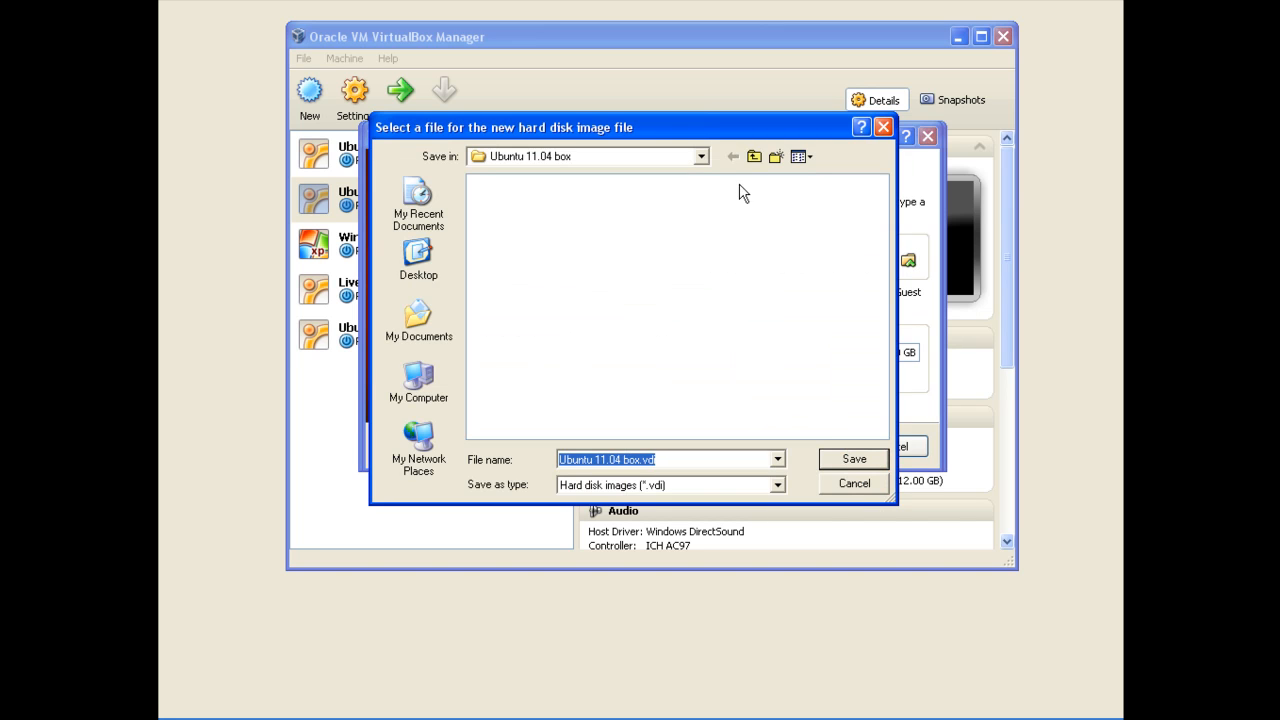
left_click(700, 160)
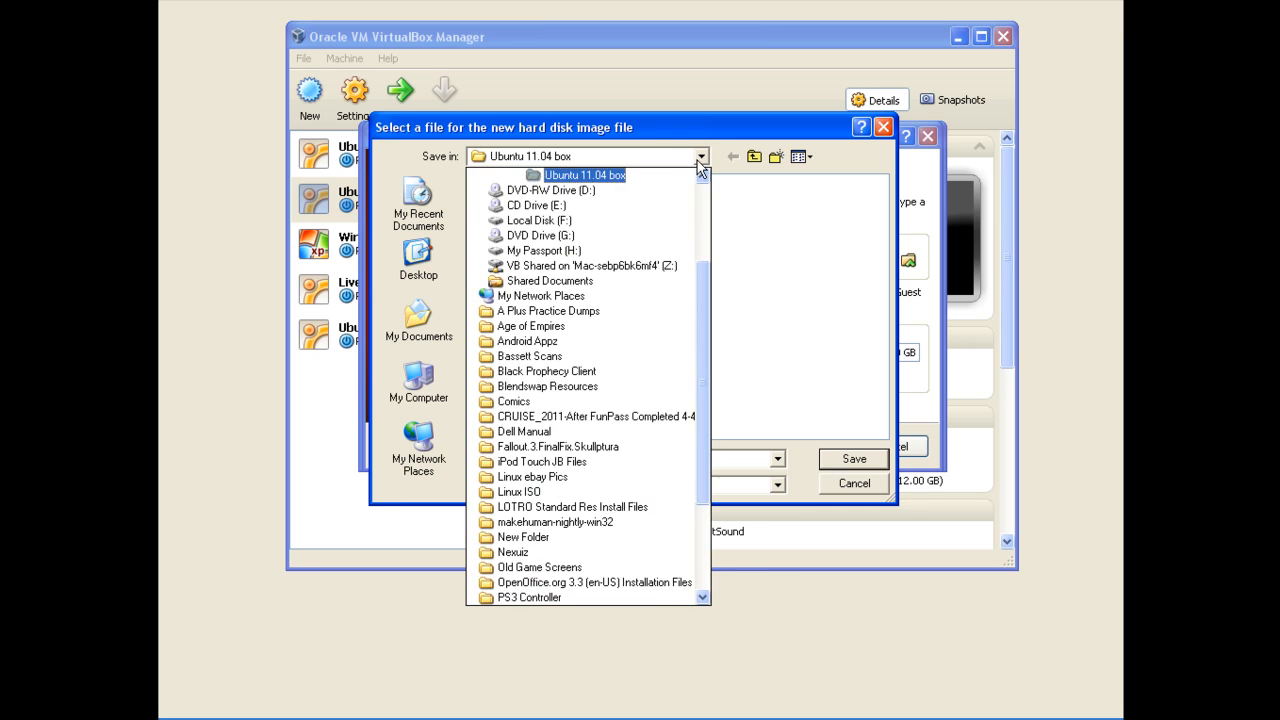
left_click(568, 220)
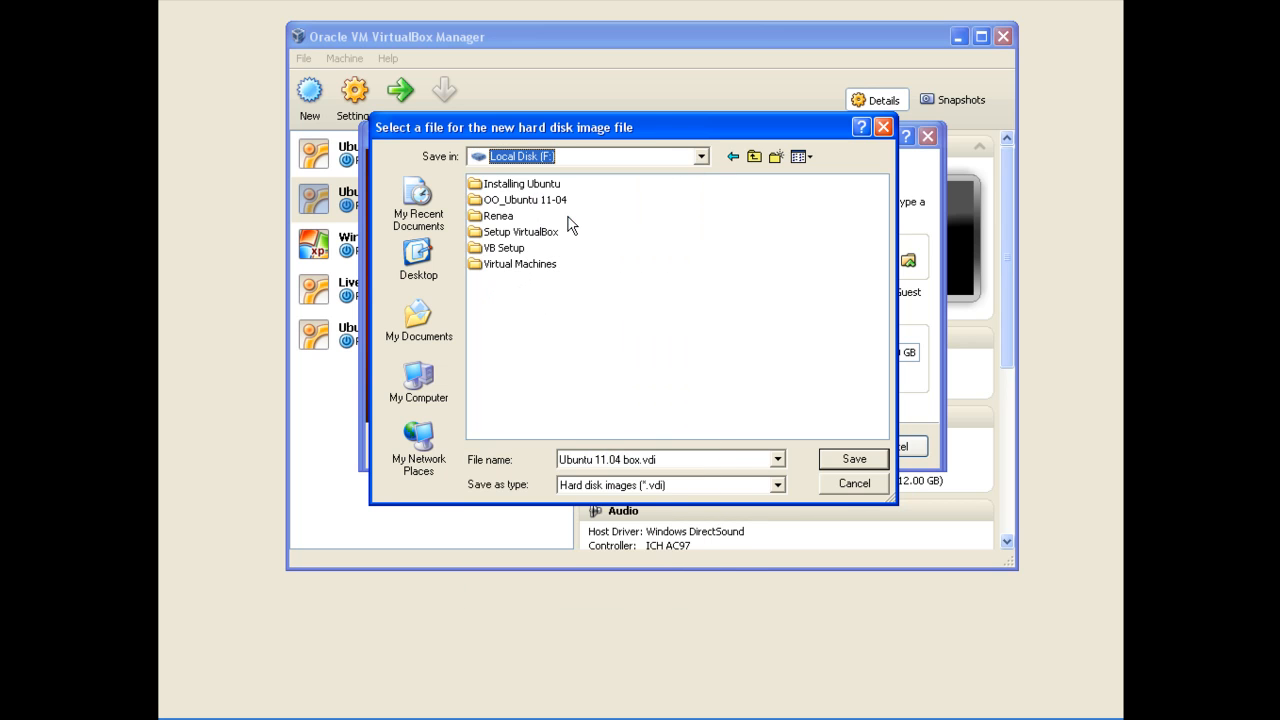
left_click(513, 250)
double_click(513, 250)
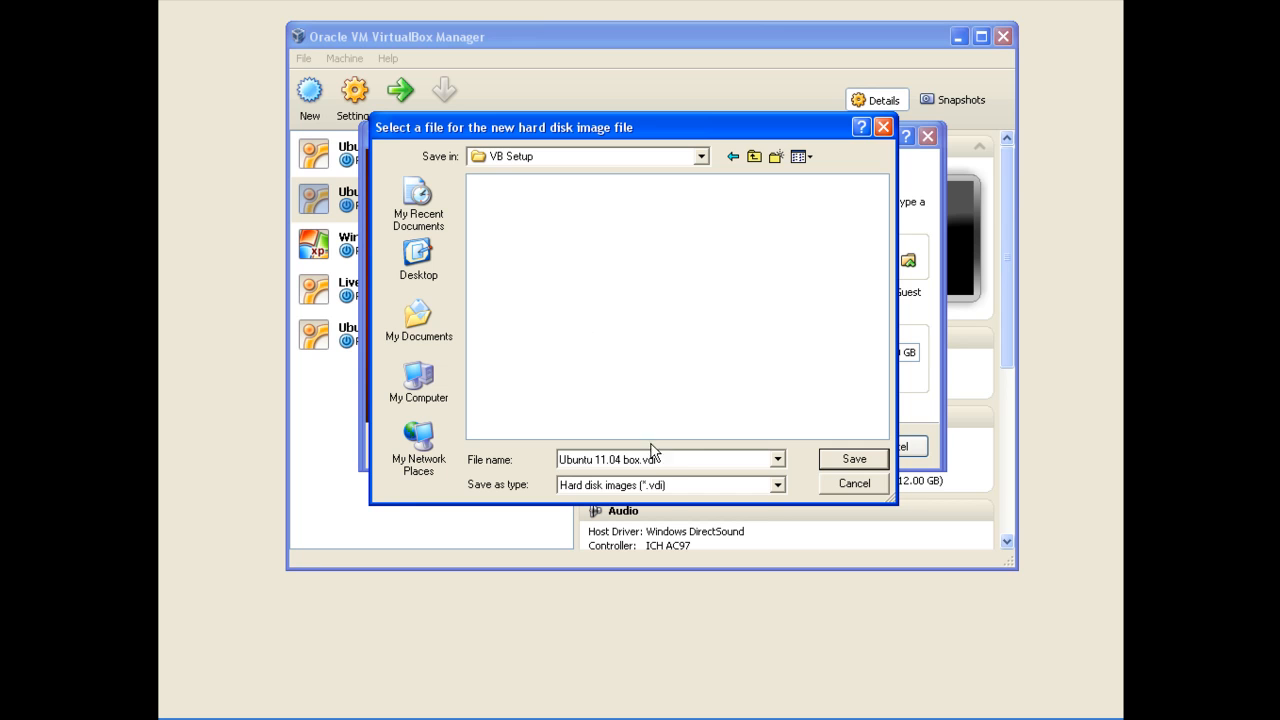
left_click(853, 461)
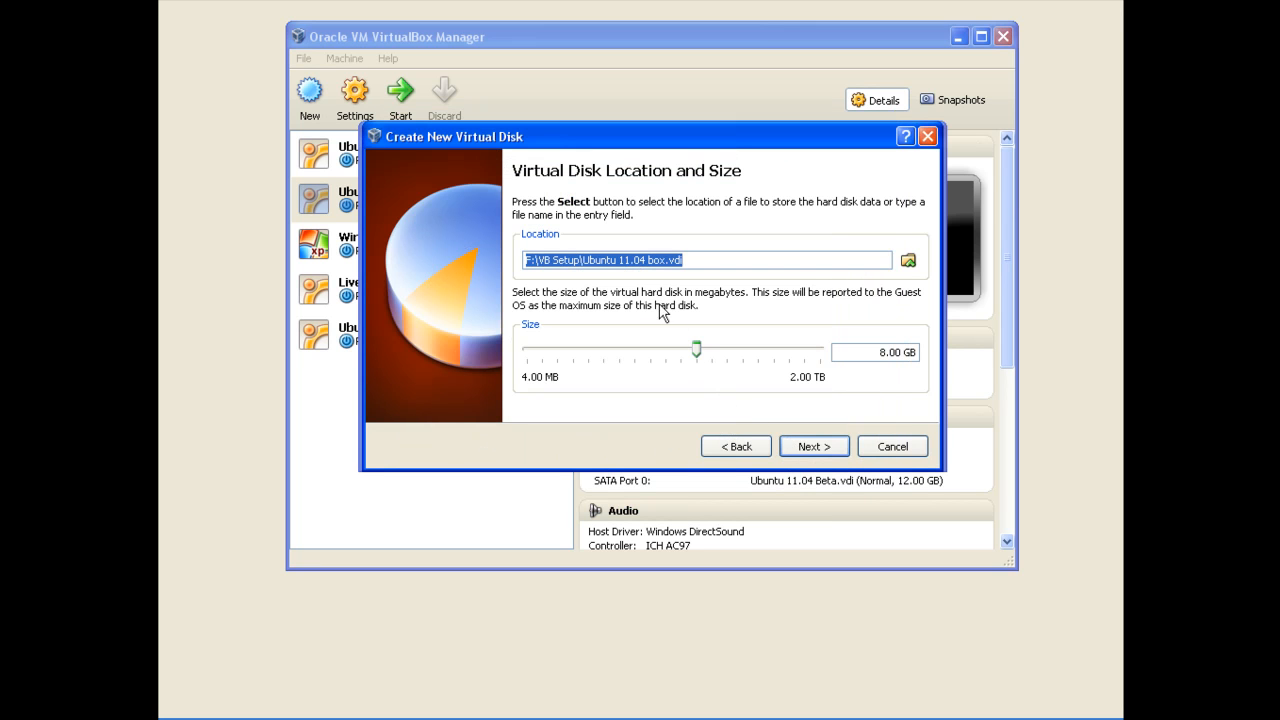
Step: Set the virtual disk size to 80.00 GB and rename its image file to Ubuntu 11-04 box.vdi
left_click(885, 352)
type("0")
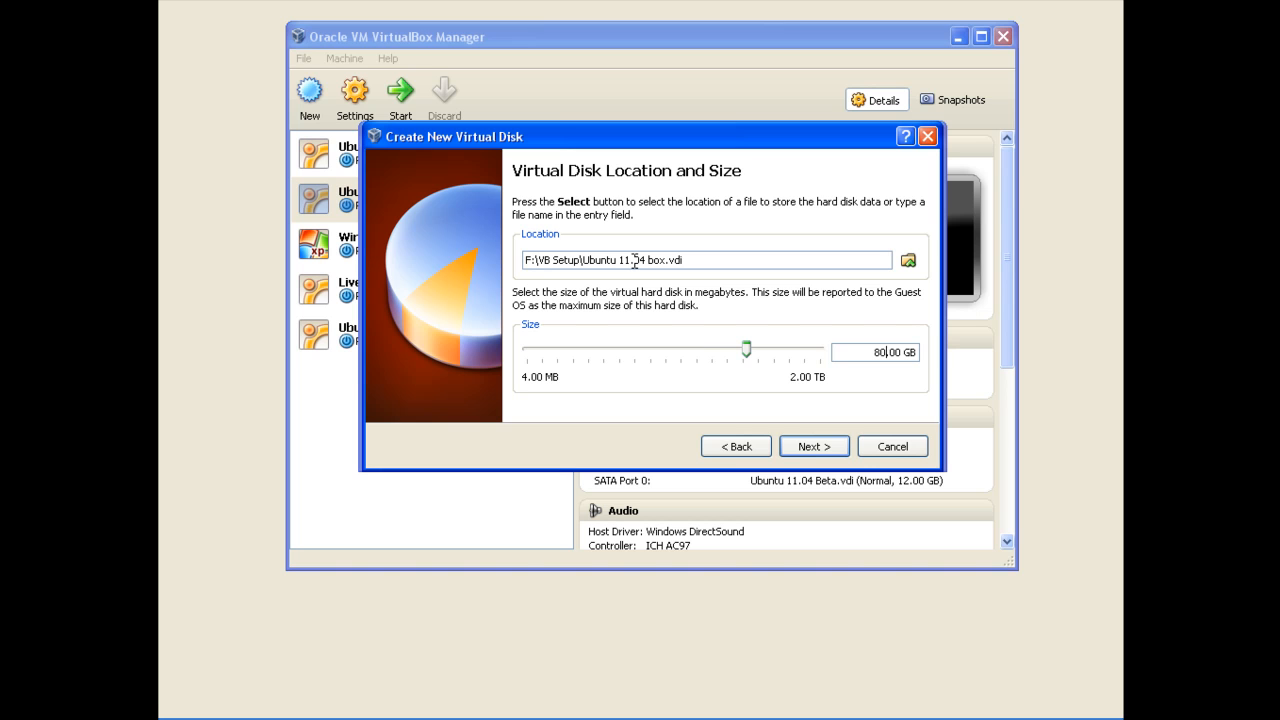
left_click(634, 260)
key("BackSpace")
type("-")
Step: Accept the disk and machine summaries to create the virtual hard disk and the Ubuntu 11.04 box virtual machine
left_click(815, 458)
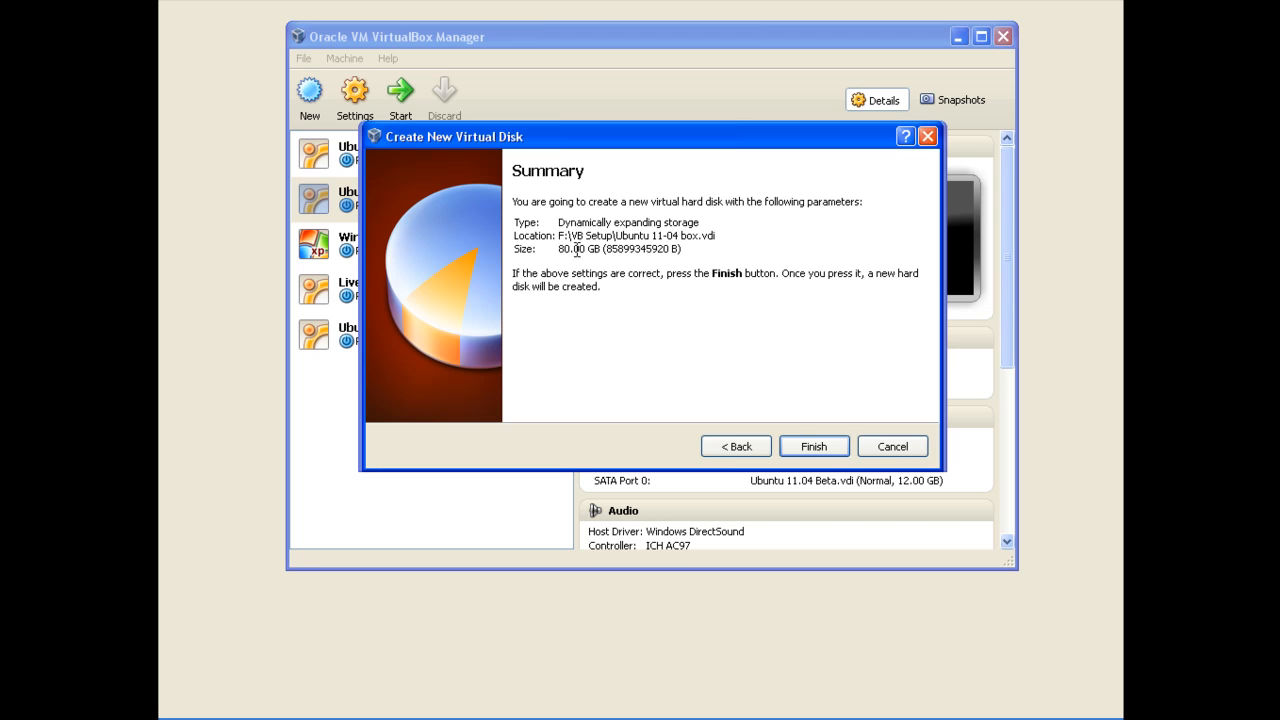
left_click(833, 448)
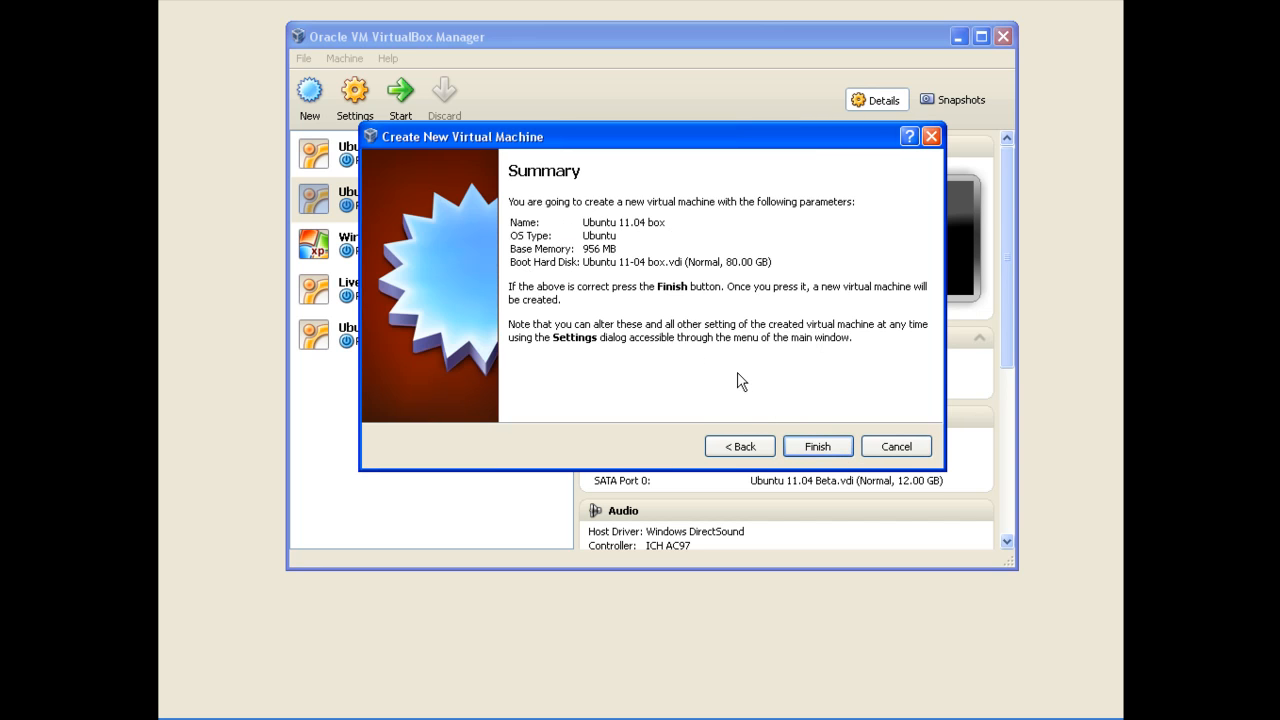
left_click(814, 450)
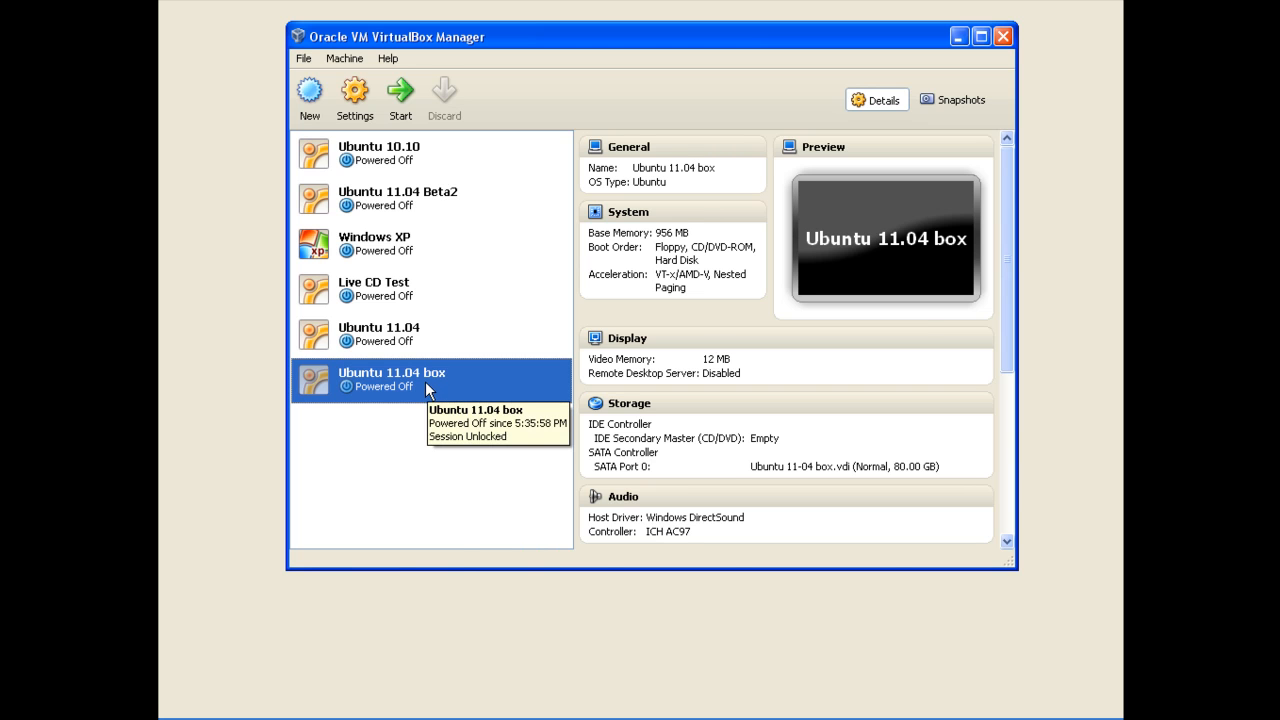
Step: Examine the general settings of the Ubuntu 11.04 box machine, including its advanced options and description
left_click(362, 112)
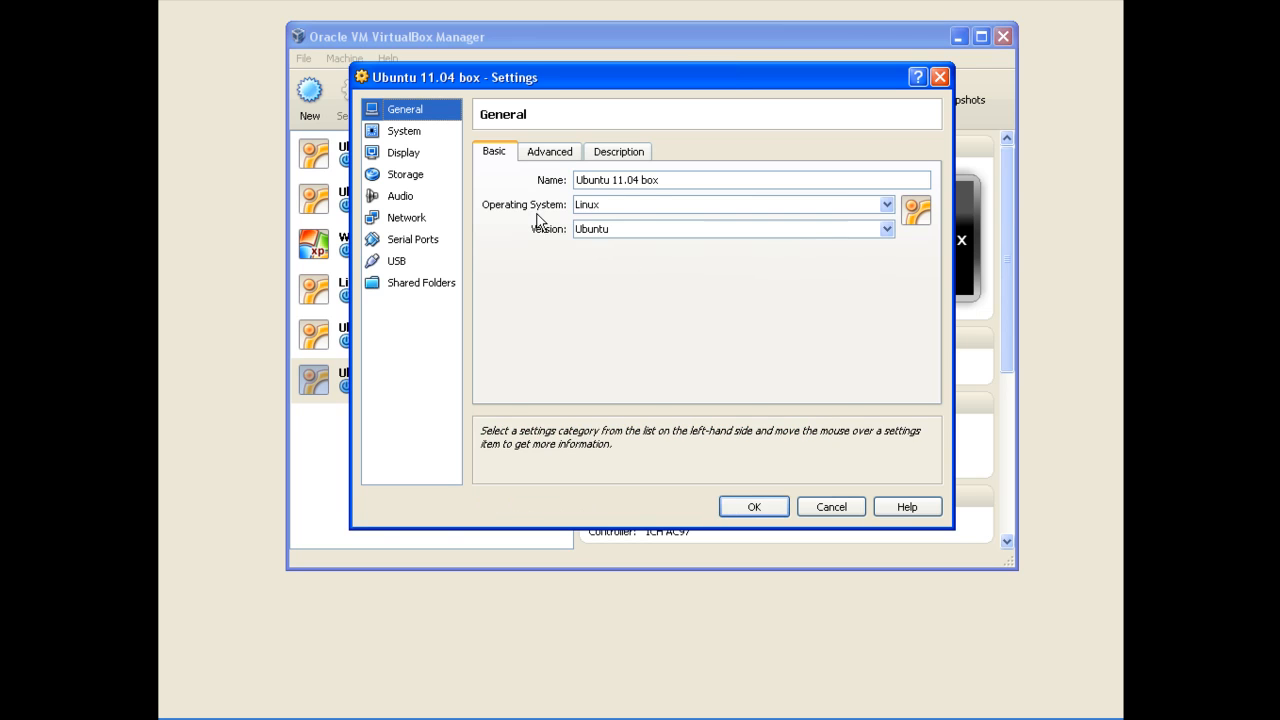
left_click(542, 154)
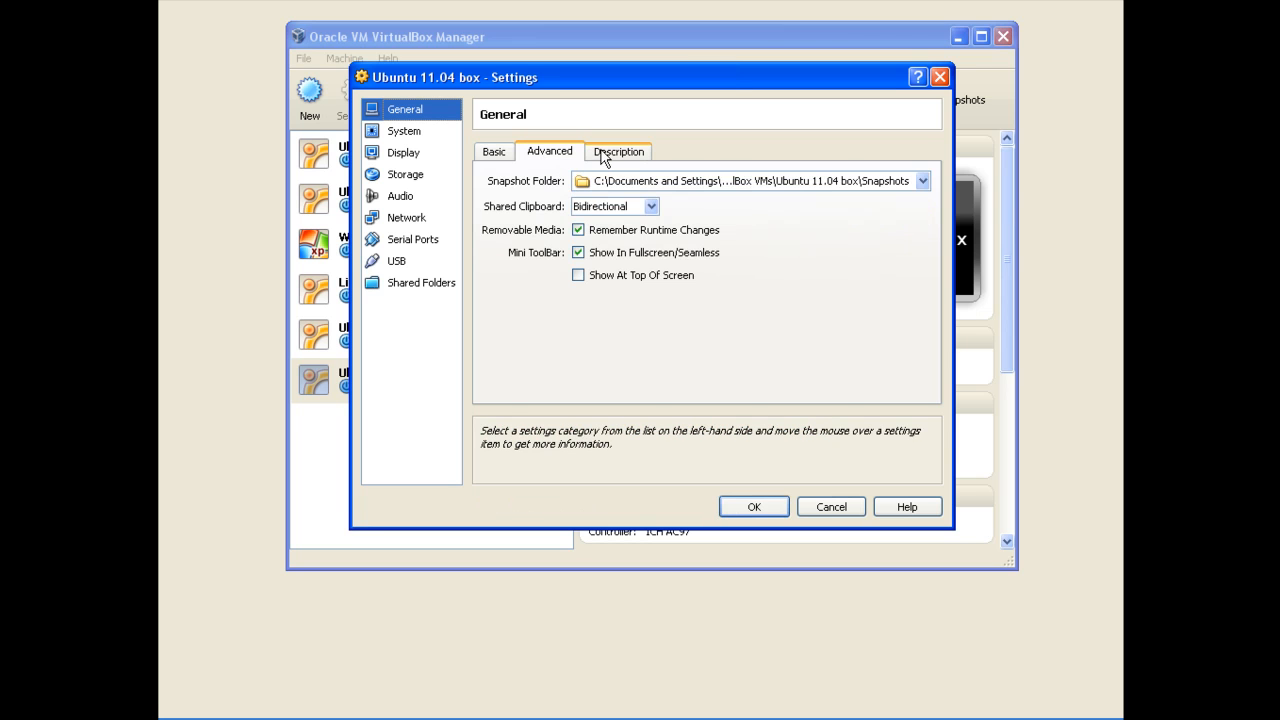
left_click(604, 154)
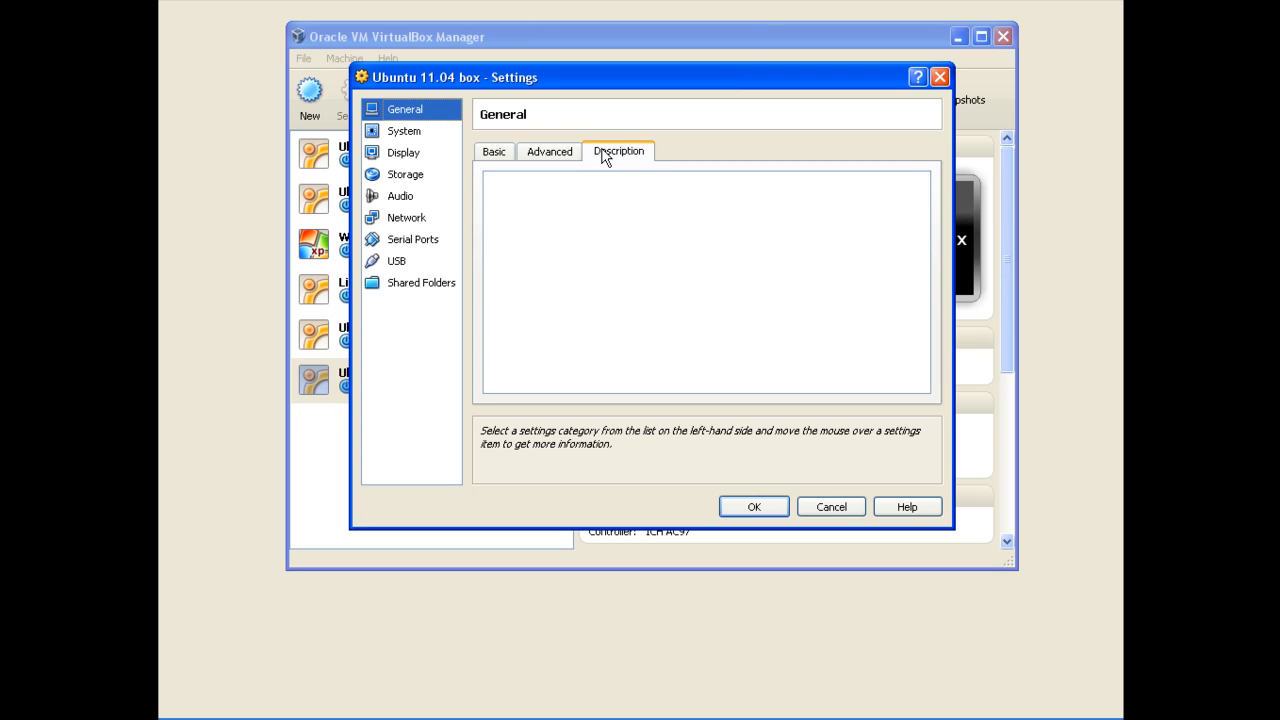
left_click(493, 155)
left_click(543, 158)
left_click(508, 156)
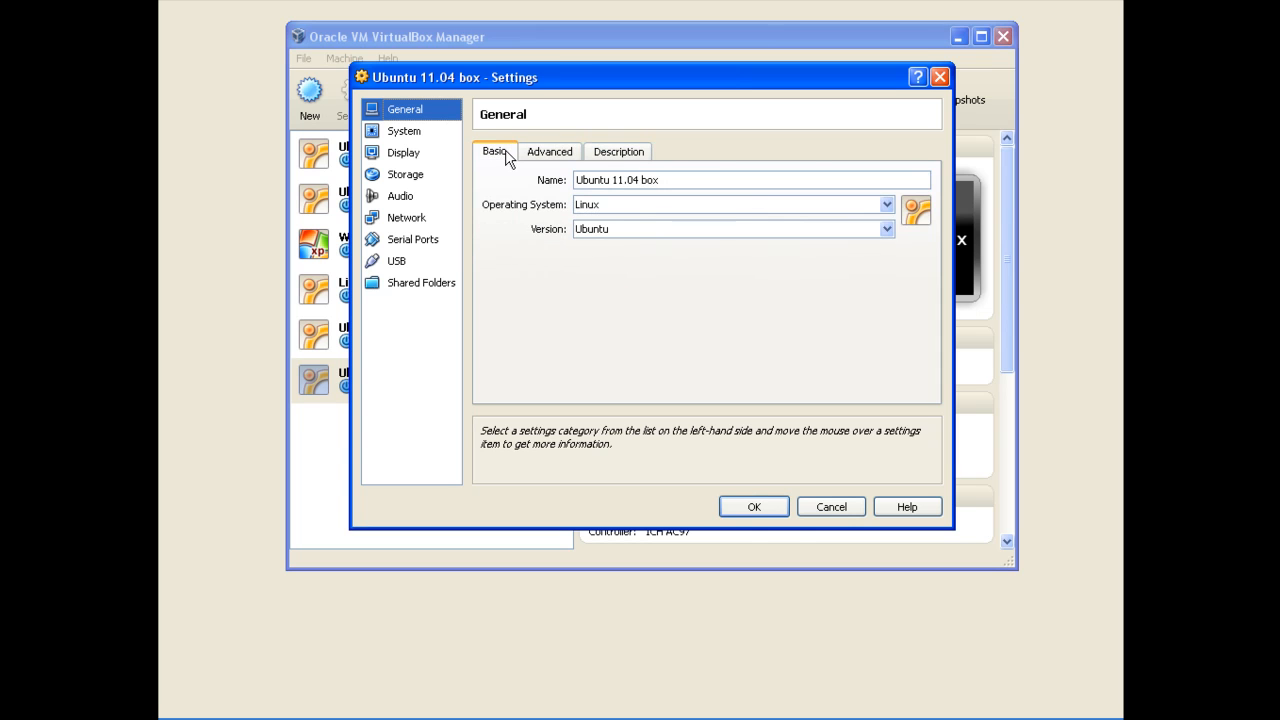
Step: Disable Floppy in the boot order of the machine's system settings
left_click(424, 136)
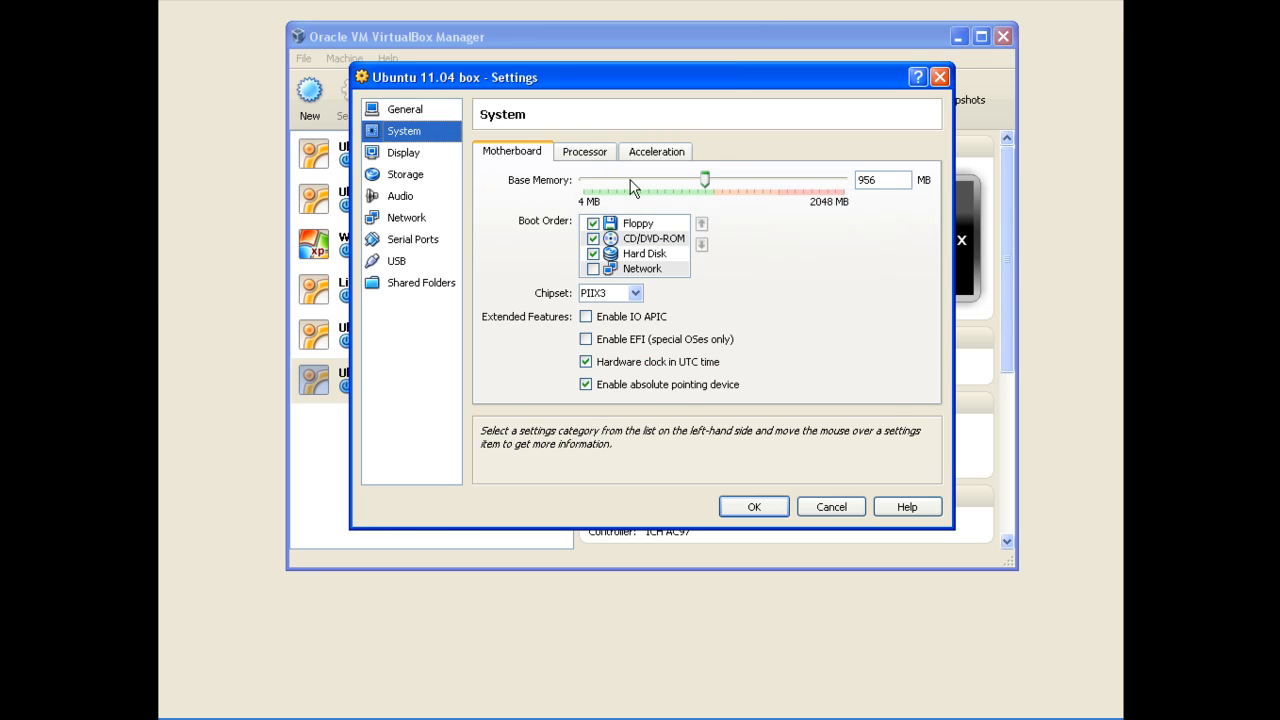
left_click(593, 224)
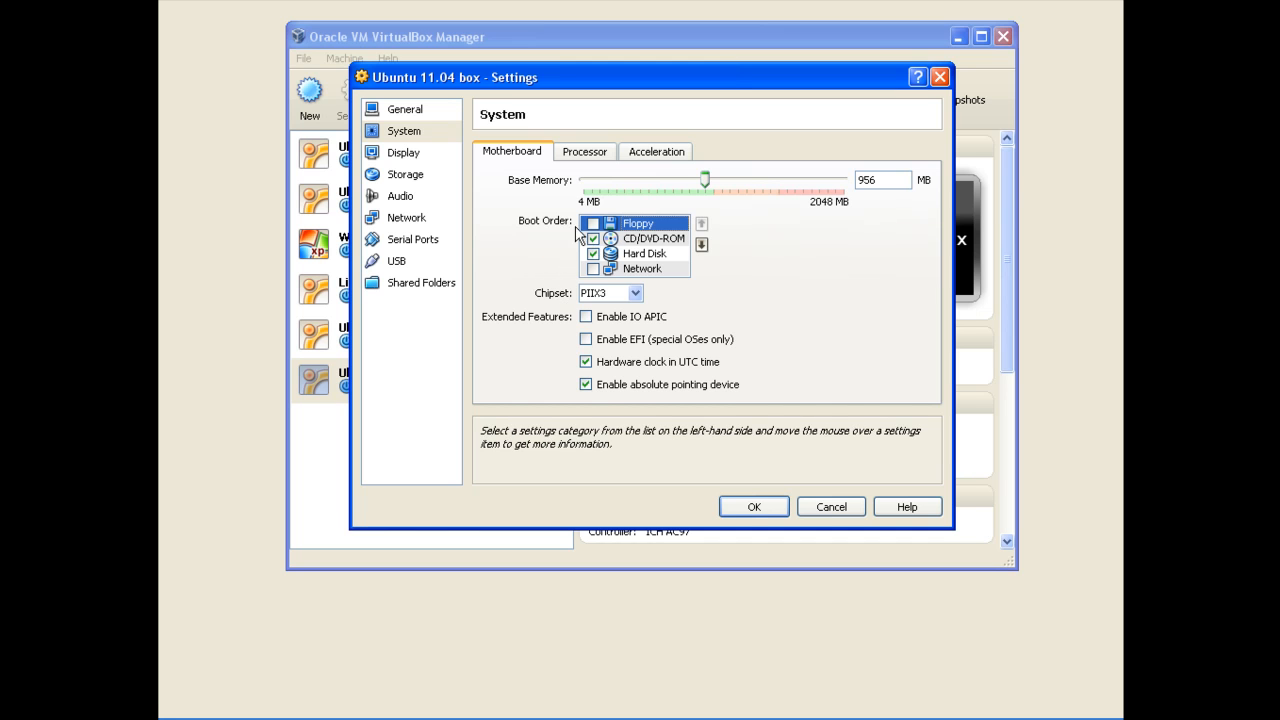
Step: Examine the motherboard and processor settings of the virtual machine
left_click(583, 153)
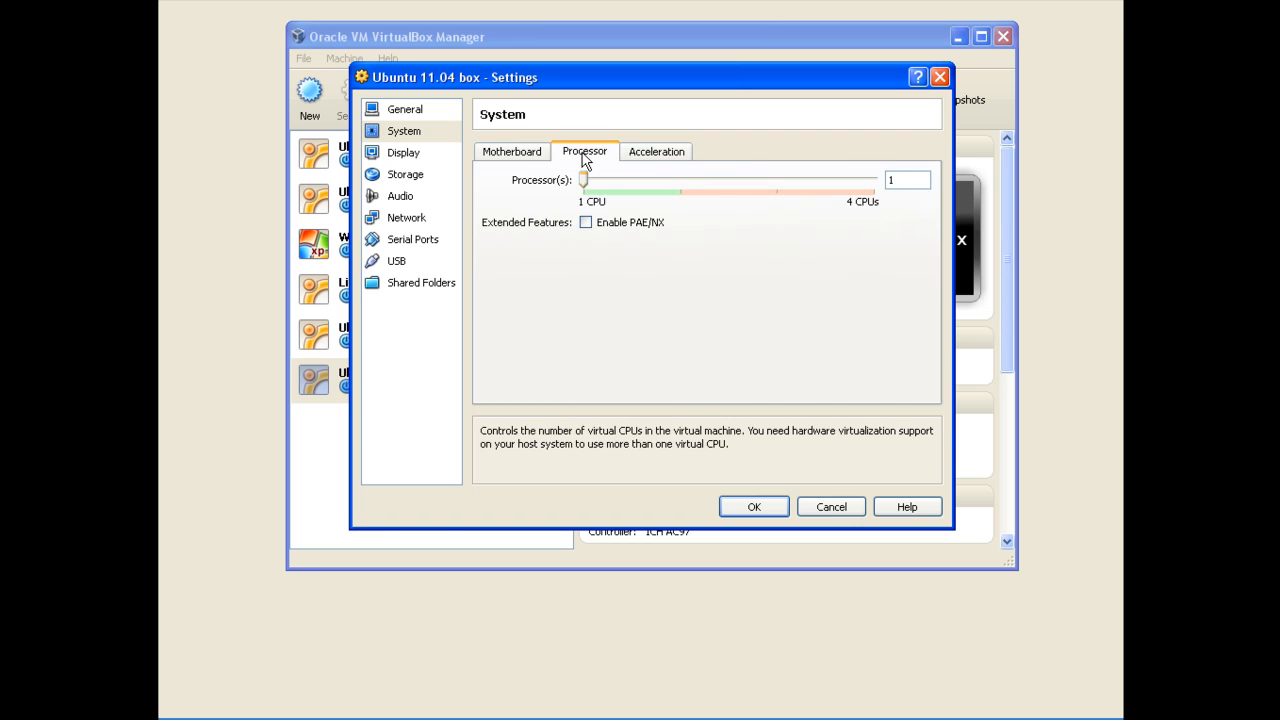
left_click(529, 154)
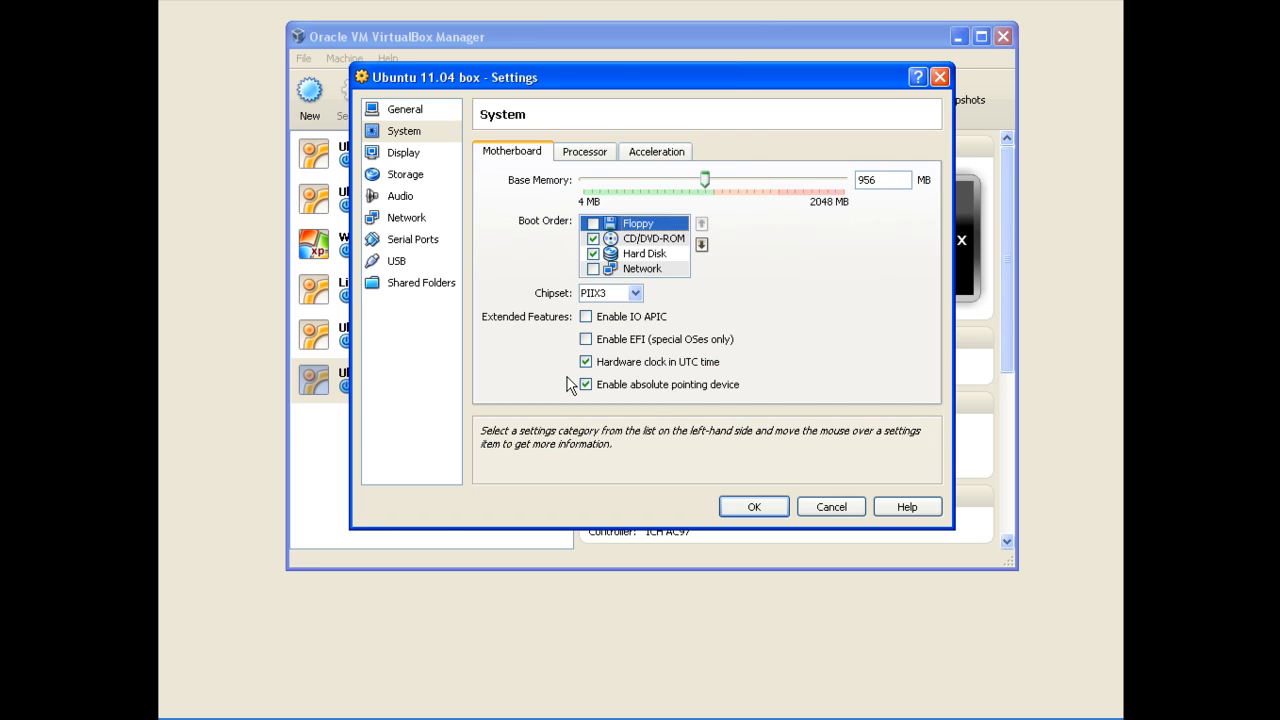
left_click(586, 156)
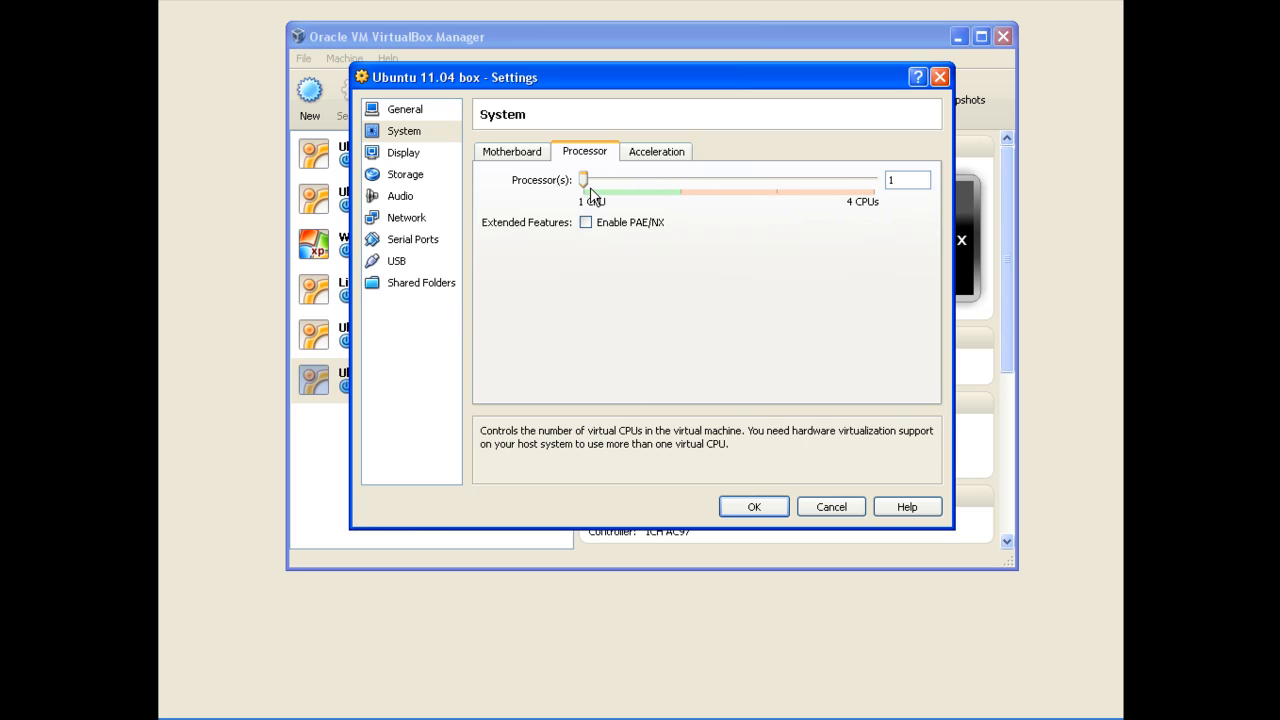
Step: Check the hardware acceleration settings, and set the display's video memory to 120 MB with 3D acceleration enabled
left_click(640, 155)
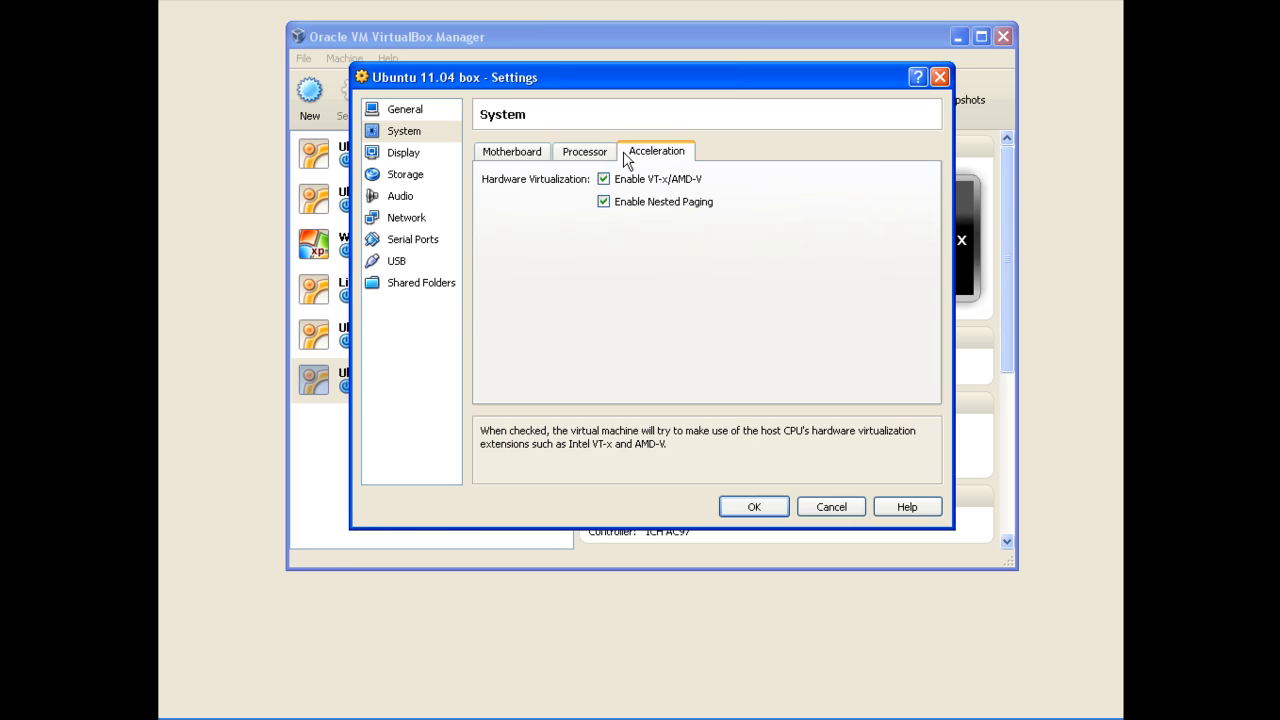
left_click(519, 158)
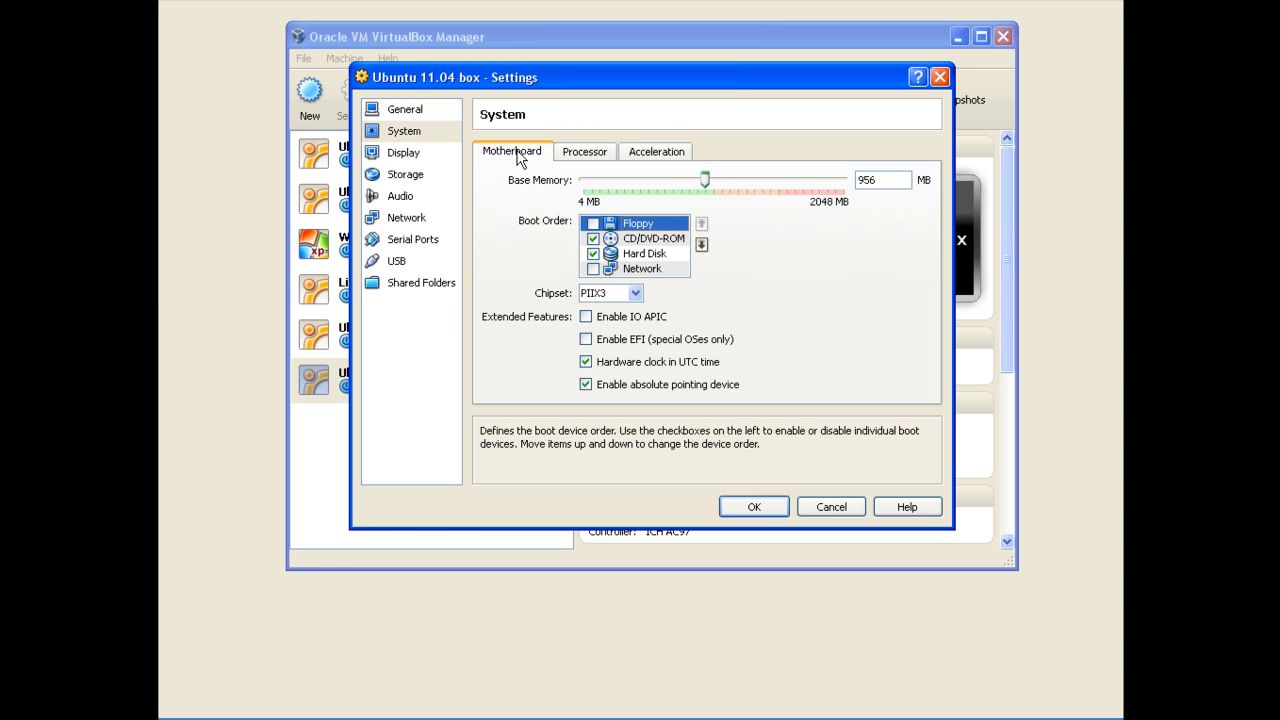
left_click(440, 152)
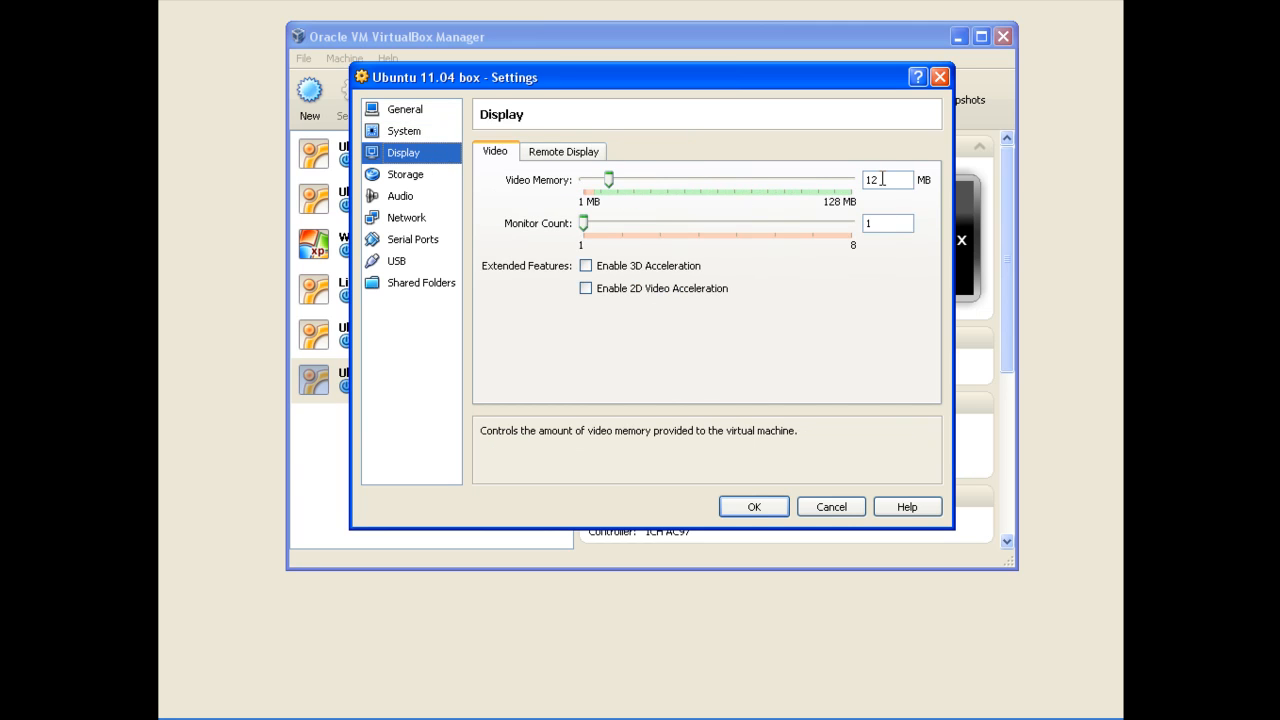
left_click_drag(608, 180, 828, 184)
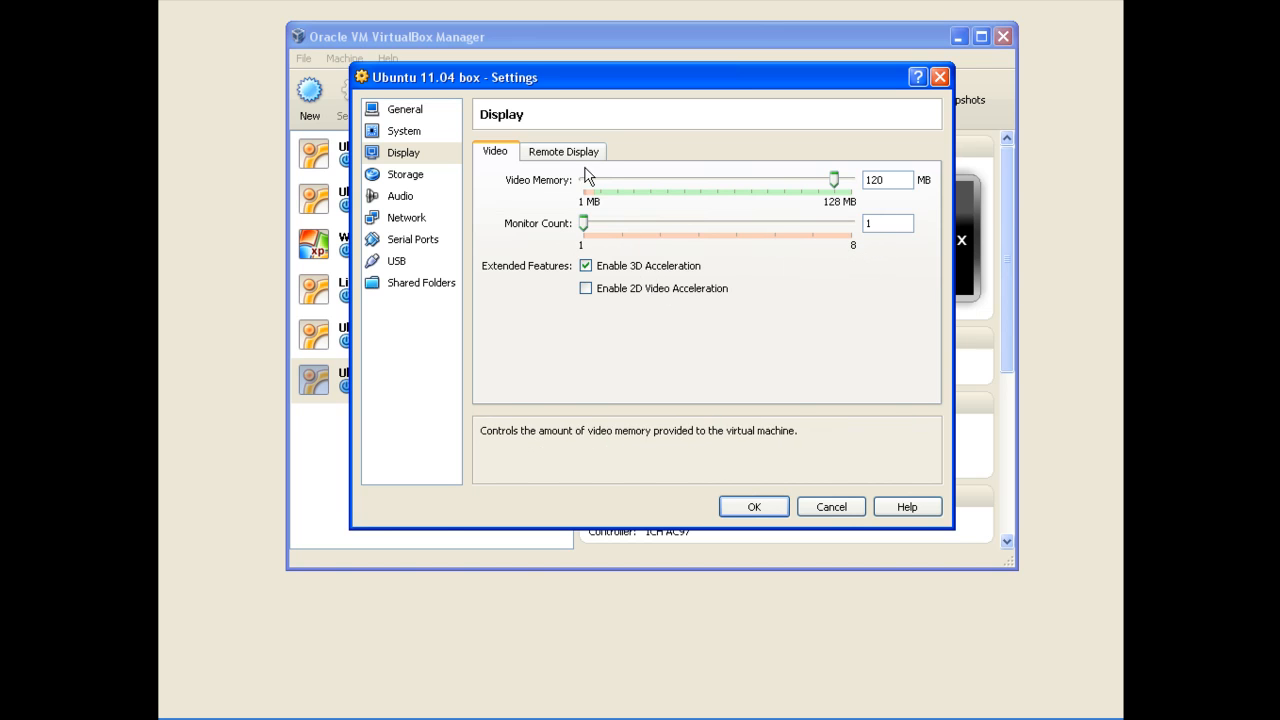
Step: Load ubuntu-11.04-desktop-i386.iso into the empty CD/DVD drive of the machine's IDE controller
left_click(438, 190)
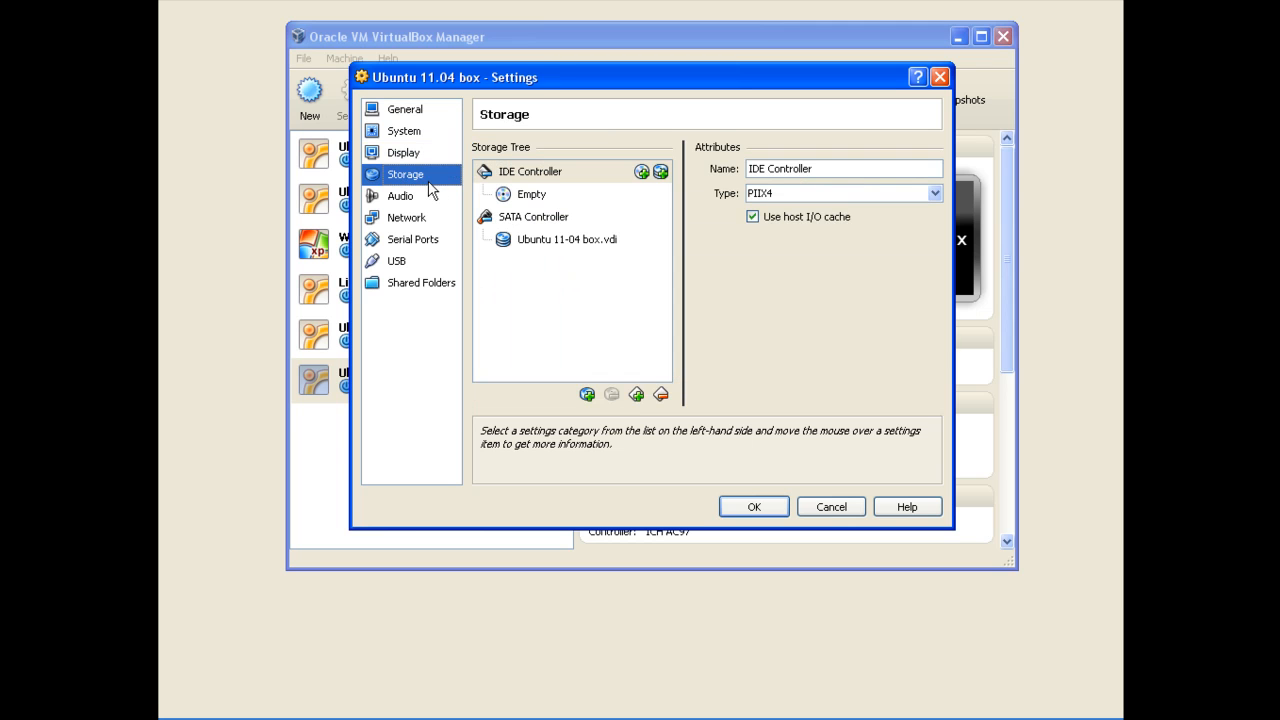
left_click(510, 196)
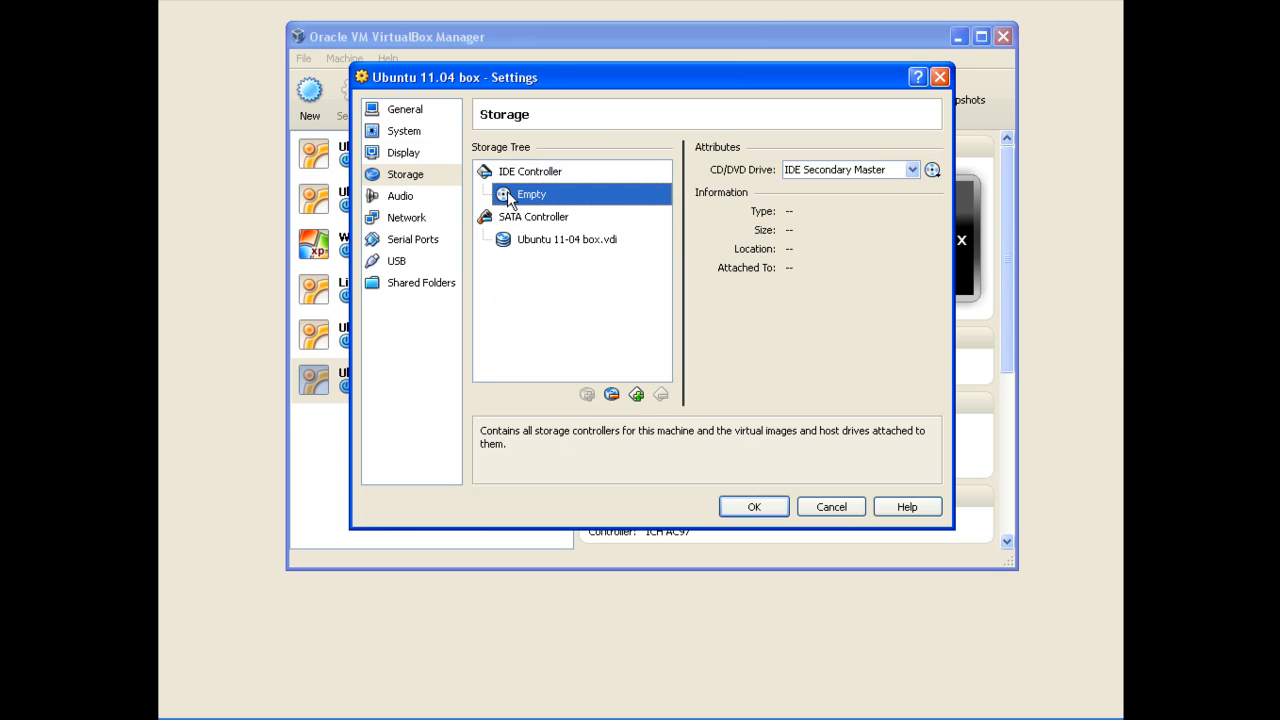
left_click(932, 170)
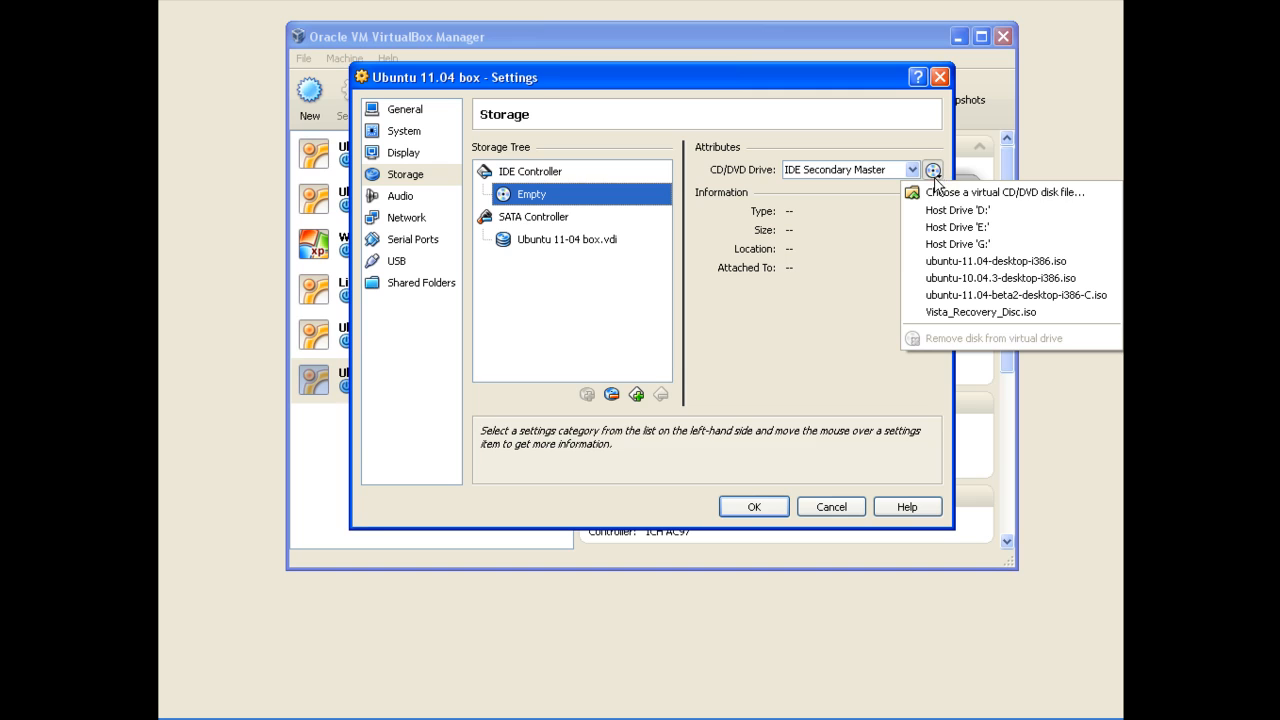
left_click(928, 262)
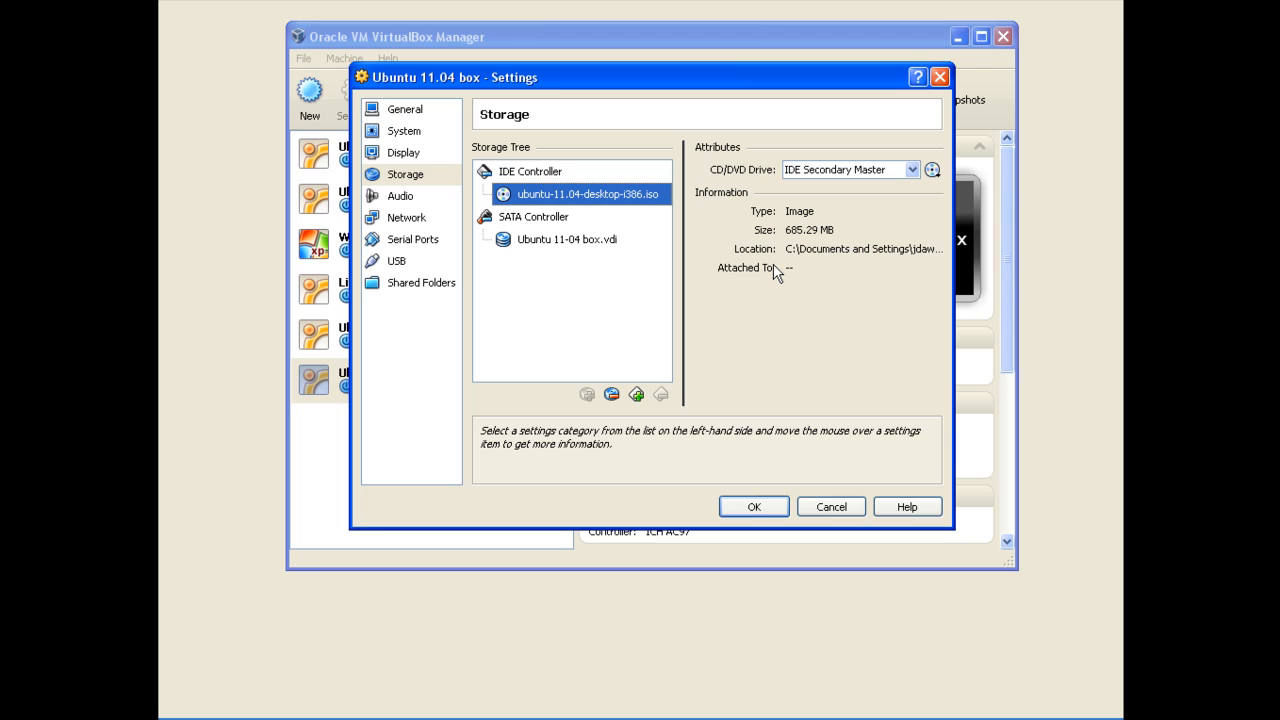
Step: Browse for a virtual CD/DVD disk file and open ubuntu-11.04-desktop-i386.iso from folder 11 for the IDE drive
left_click(932, 170)
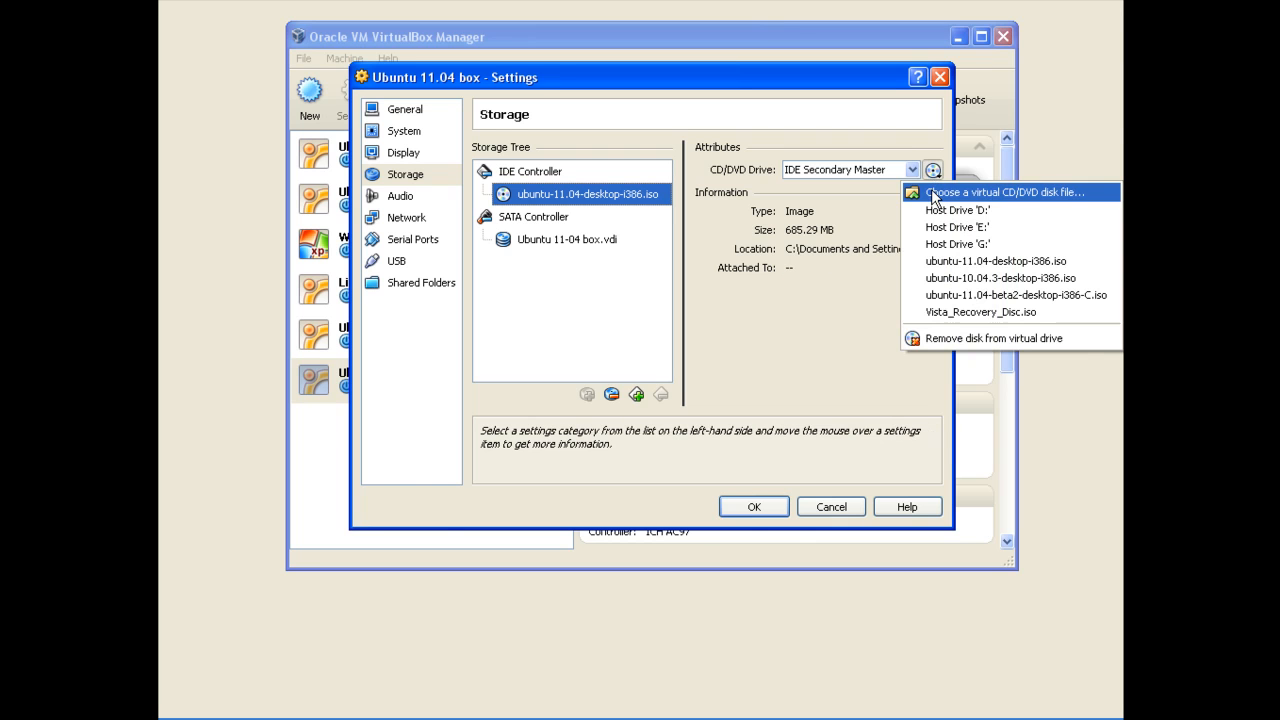
left_click(932, 191)
left_click(594, 189)
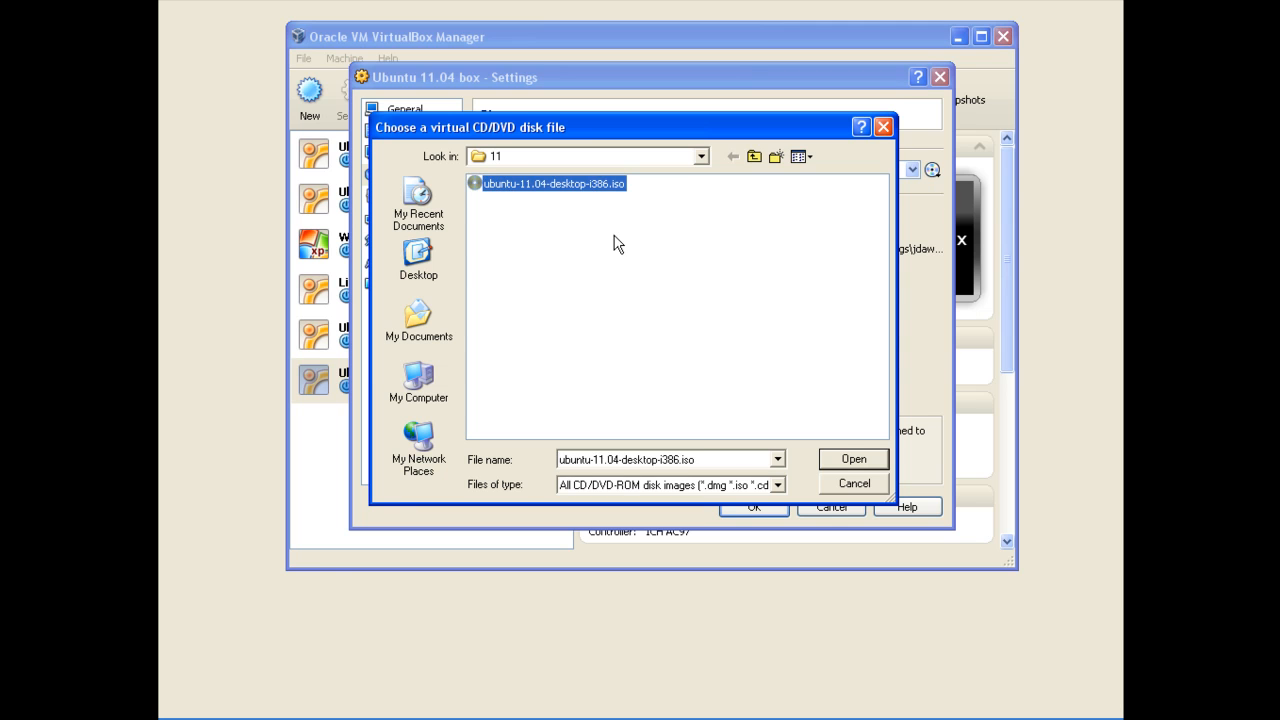
left_click(850, 458)
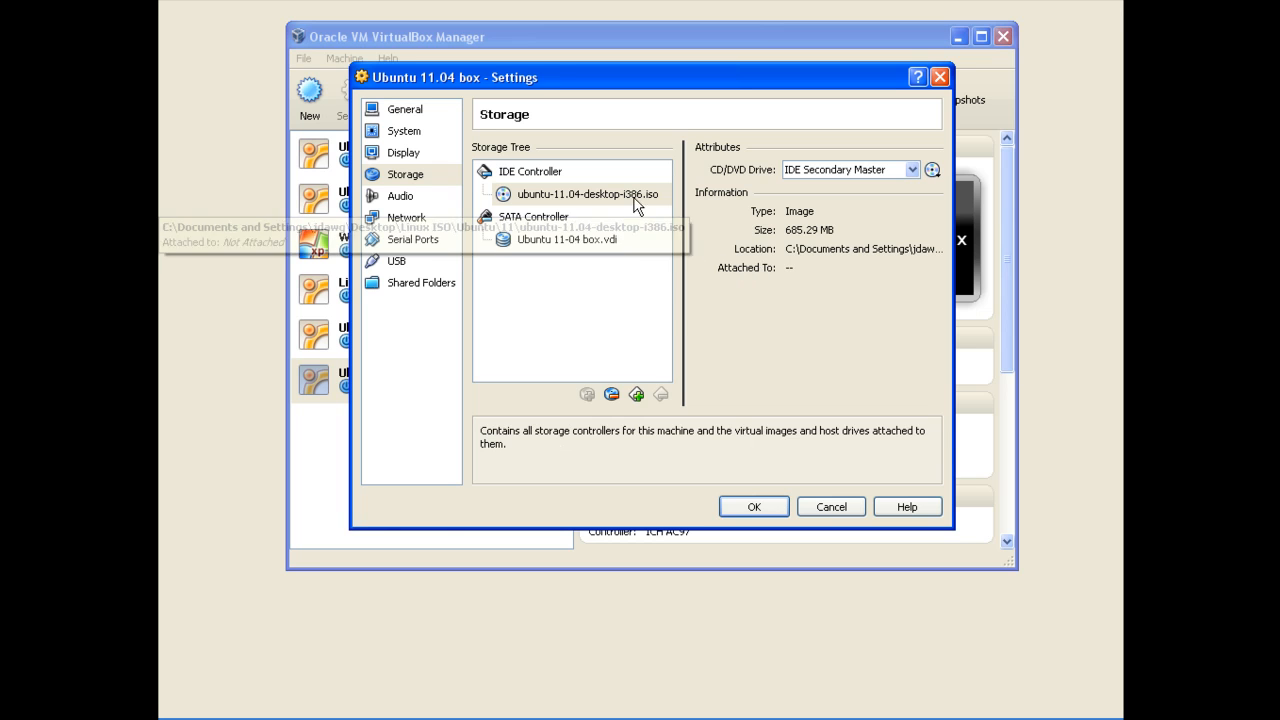
Step: Examine the SATA hard disk's attributes and the machine's audio, network and serial port settings
left_click(606, 244)
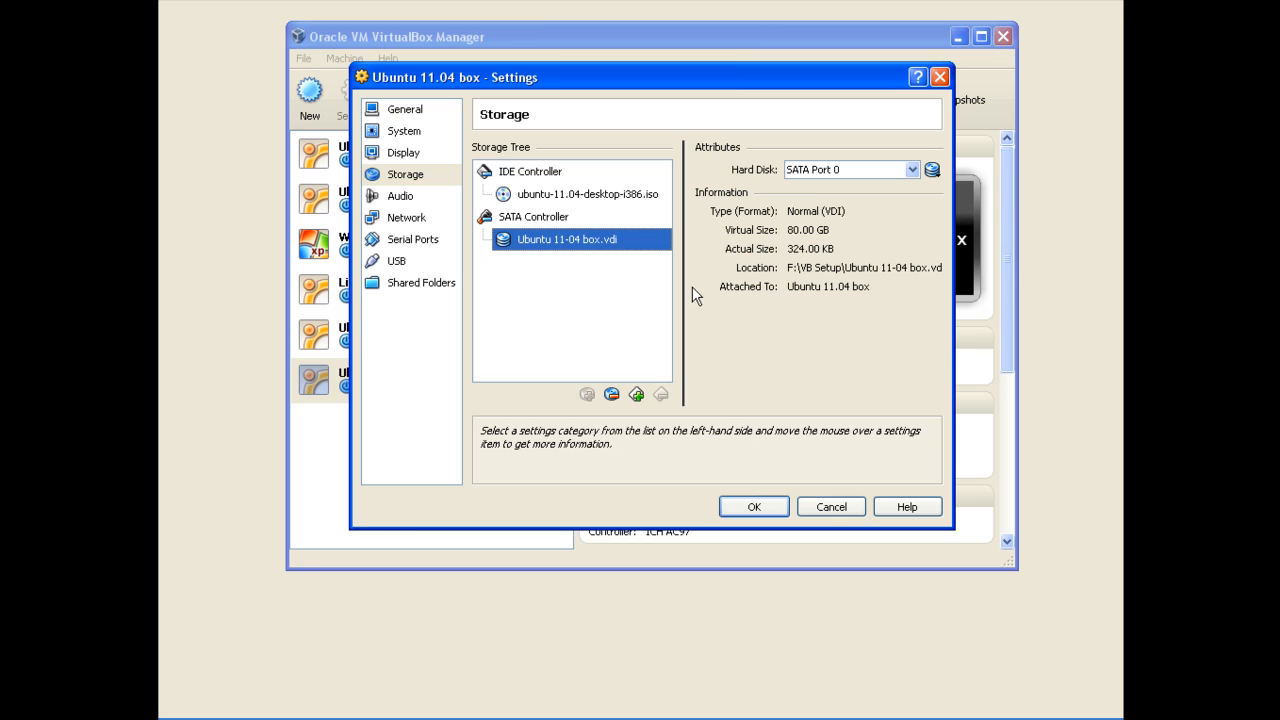
left_click(405, 196)
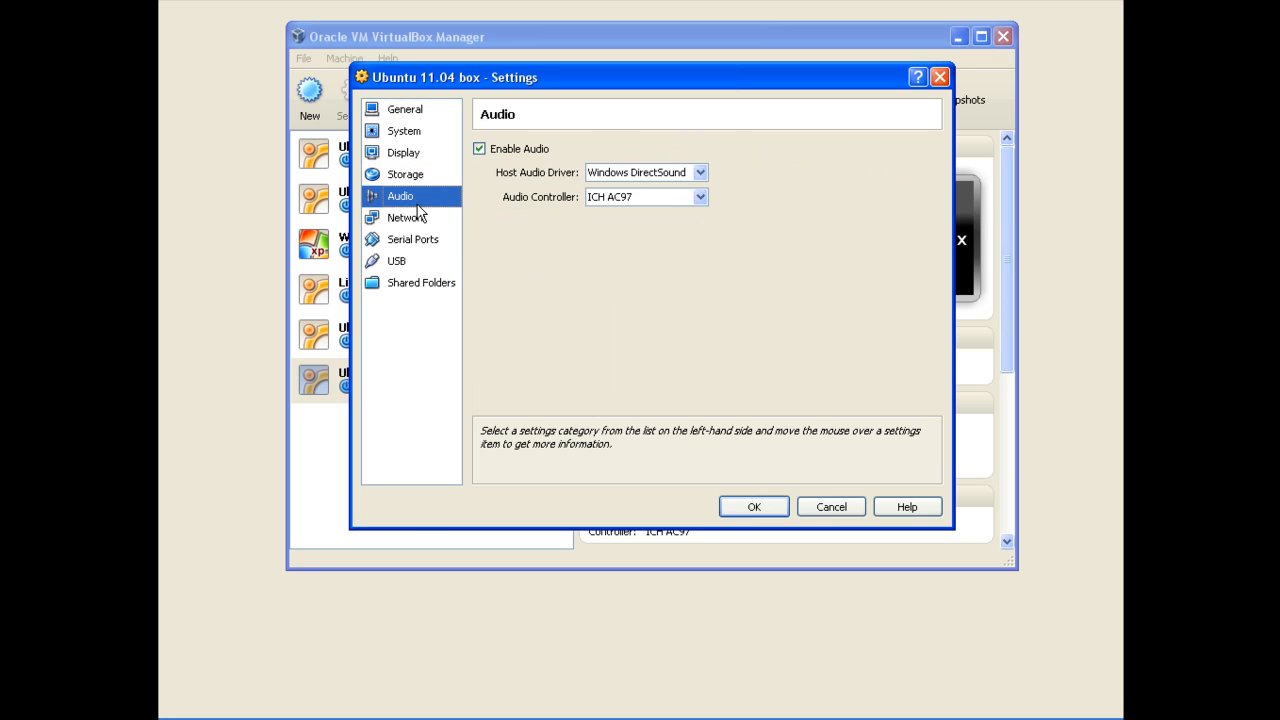
left_click(418, 222)
left_click(418, 240)
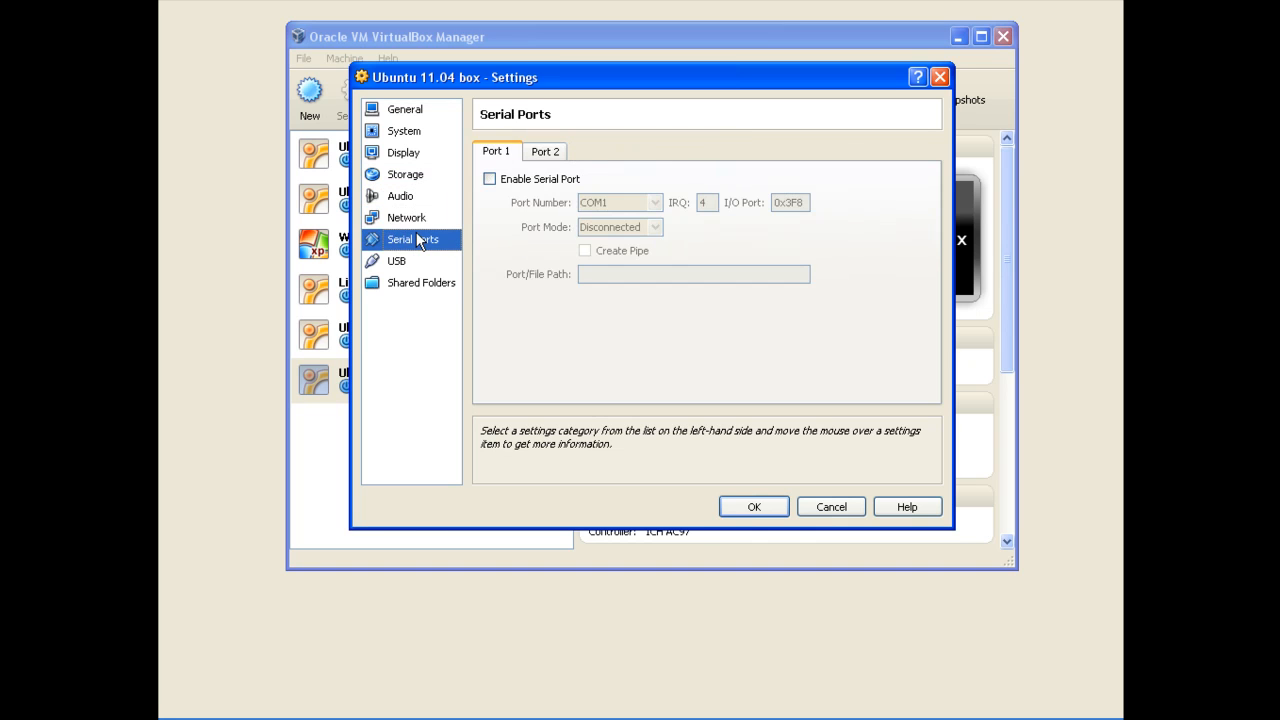
Step: Add five empty USB device filters and save the machine's settings after checking the shared folders
left_click(418, 261)
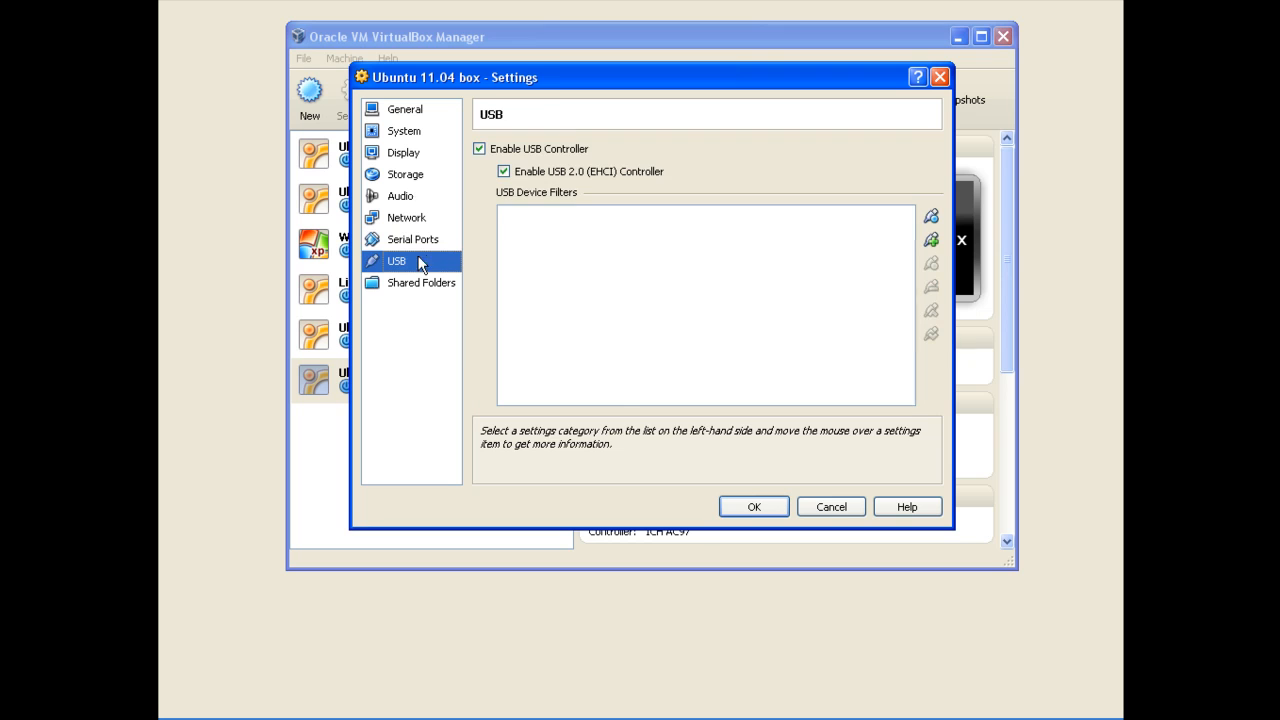
left_click(932, 214)
left_click(932, 214)
left_click(932, 214)
left_click(932, 214)
left_click(932, 214)
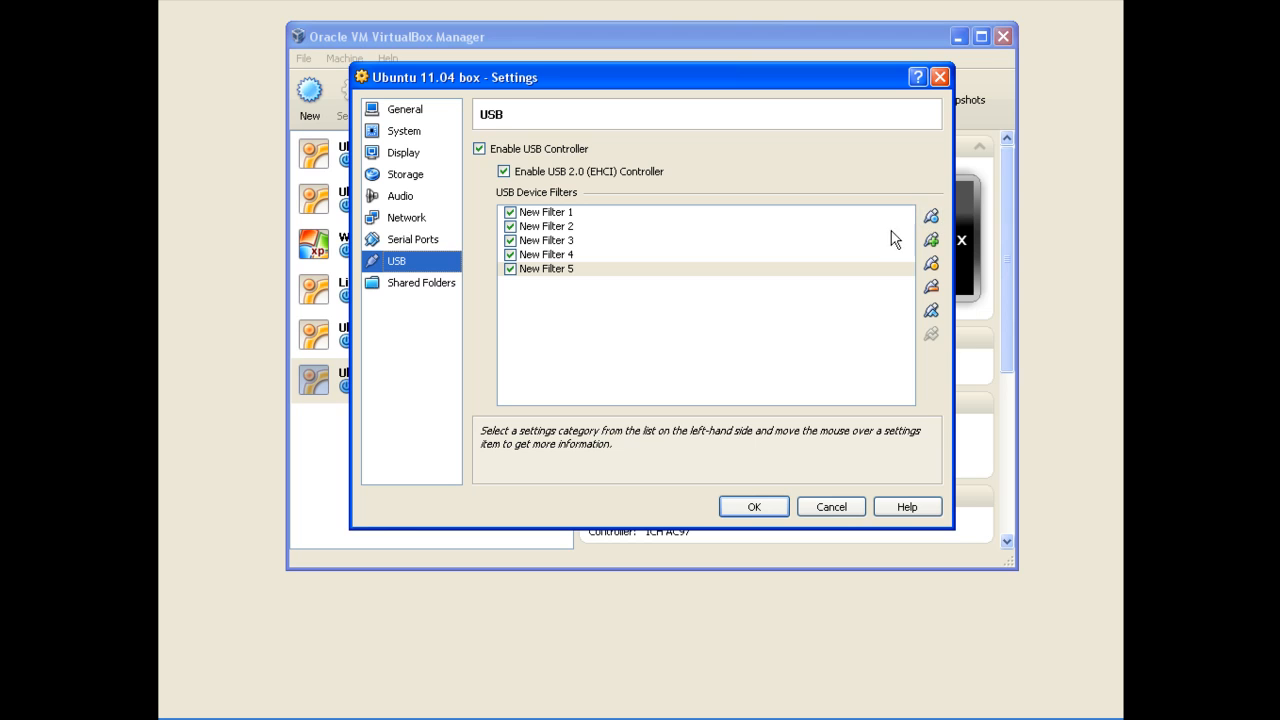
left_click(428, 284)
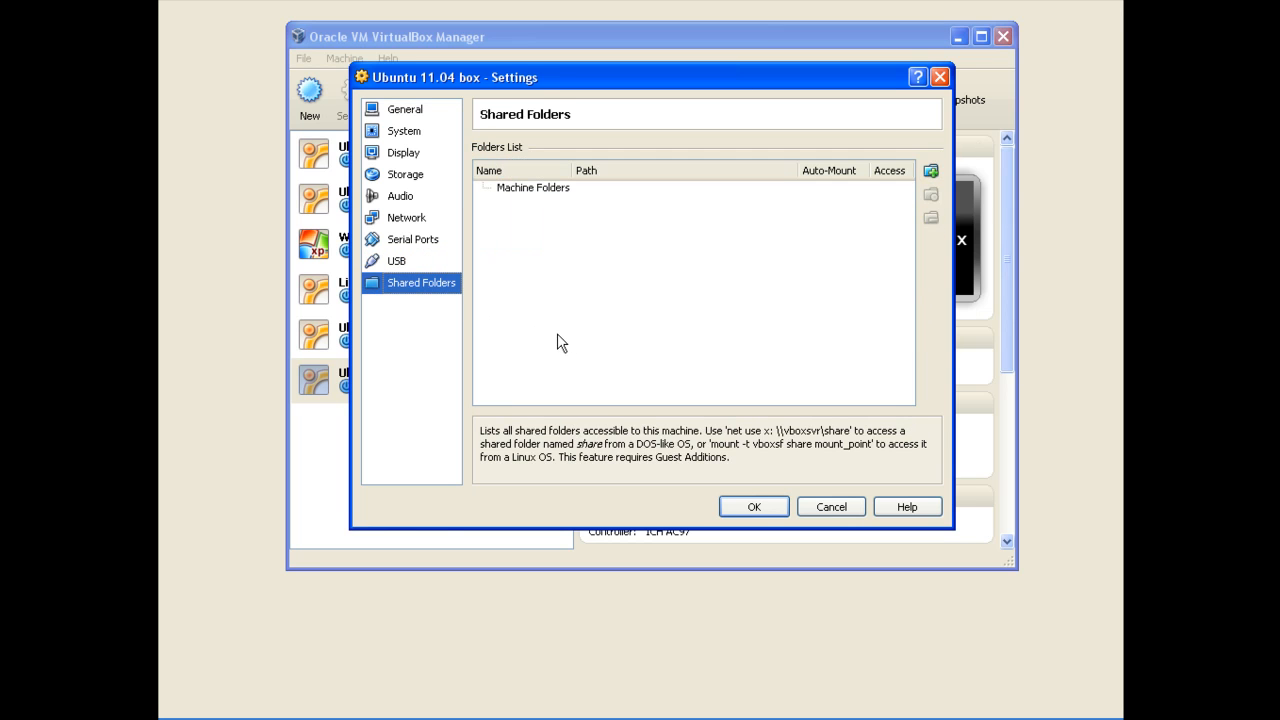
left_click(756, 508)
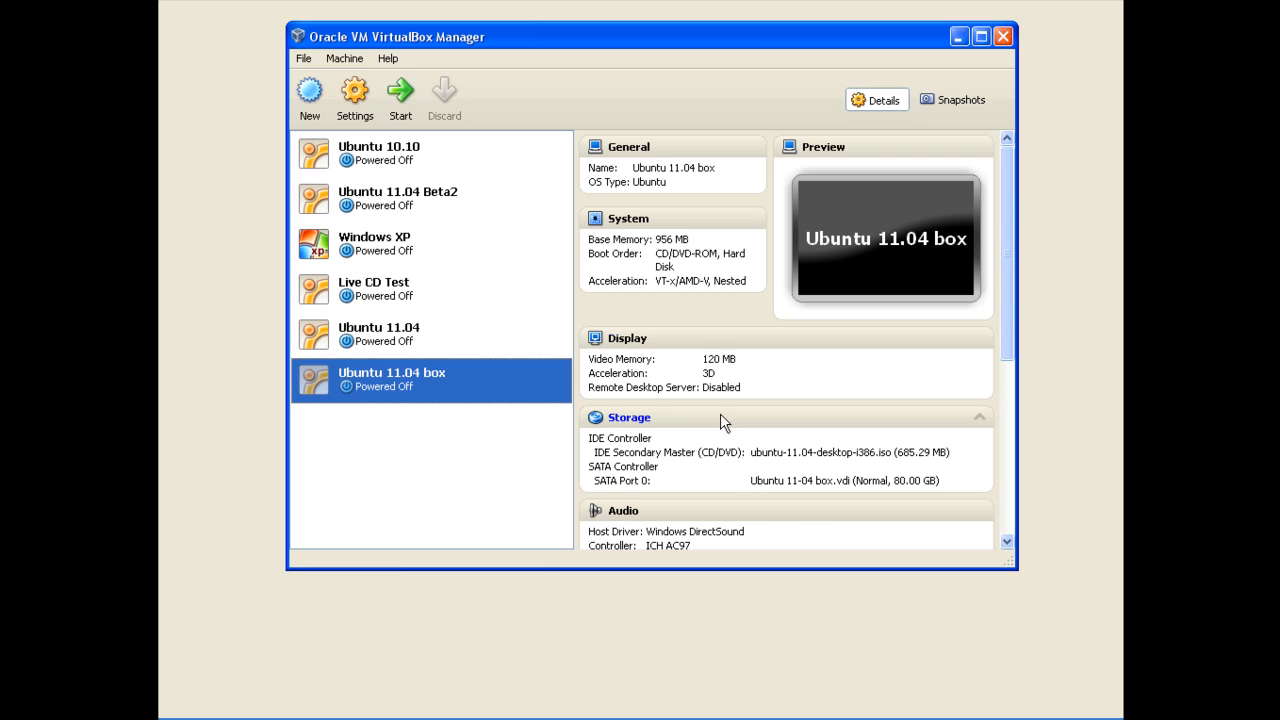
Step: Start the Ubuntu 11.04 box machine and dismiss the keyboard capture and color mode messages so they are not shown again
left_click(409, 110)
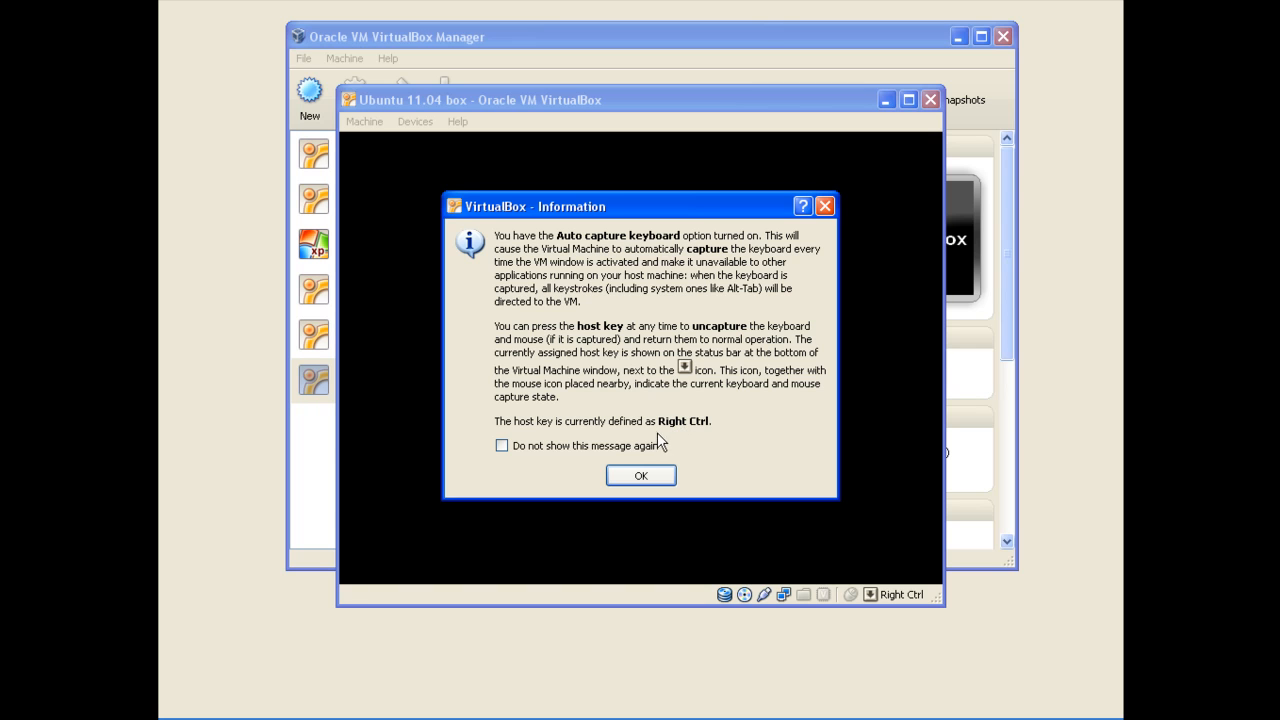
left_click(527, 452)
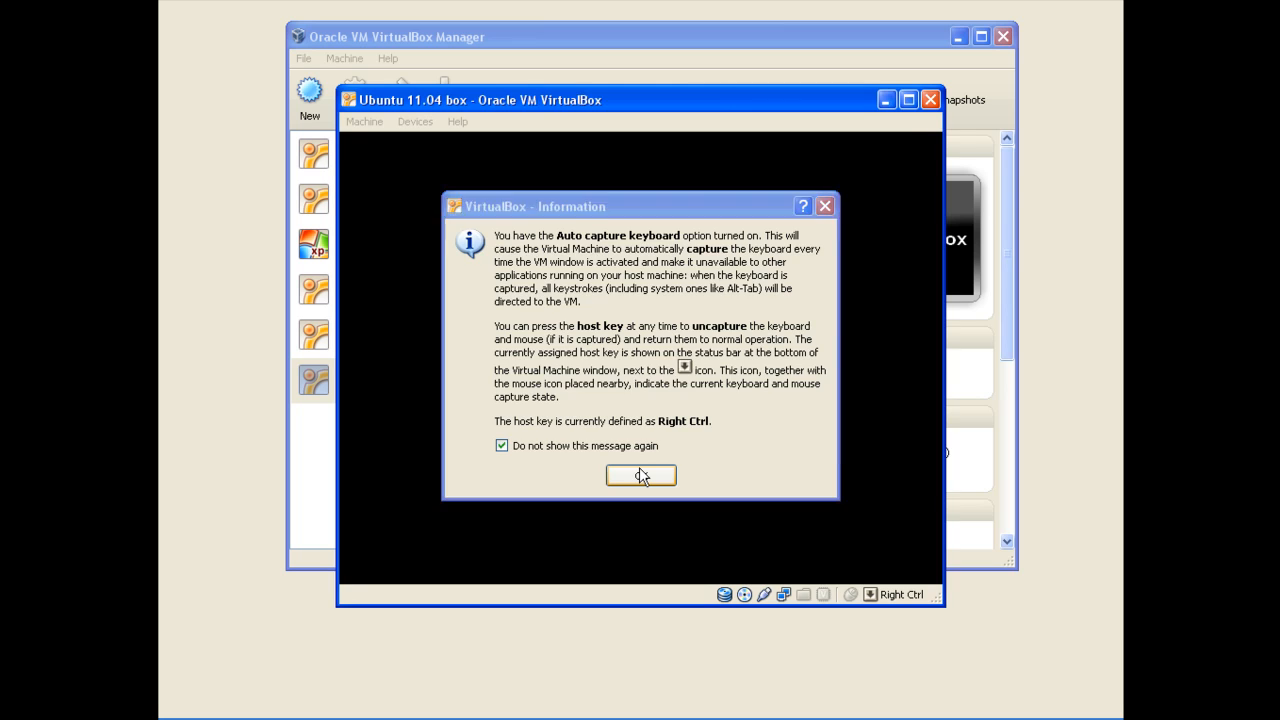
left_click(641, 475)
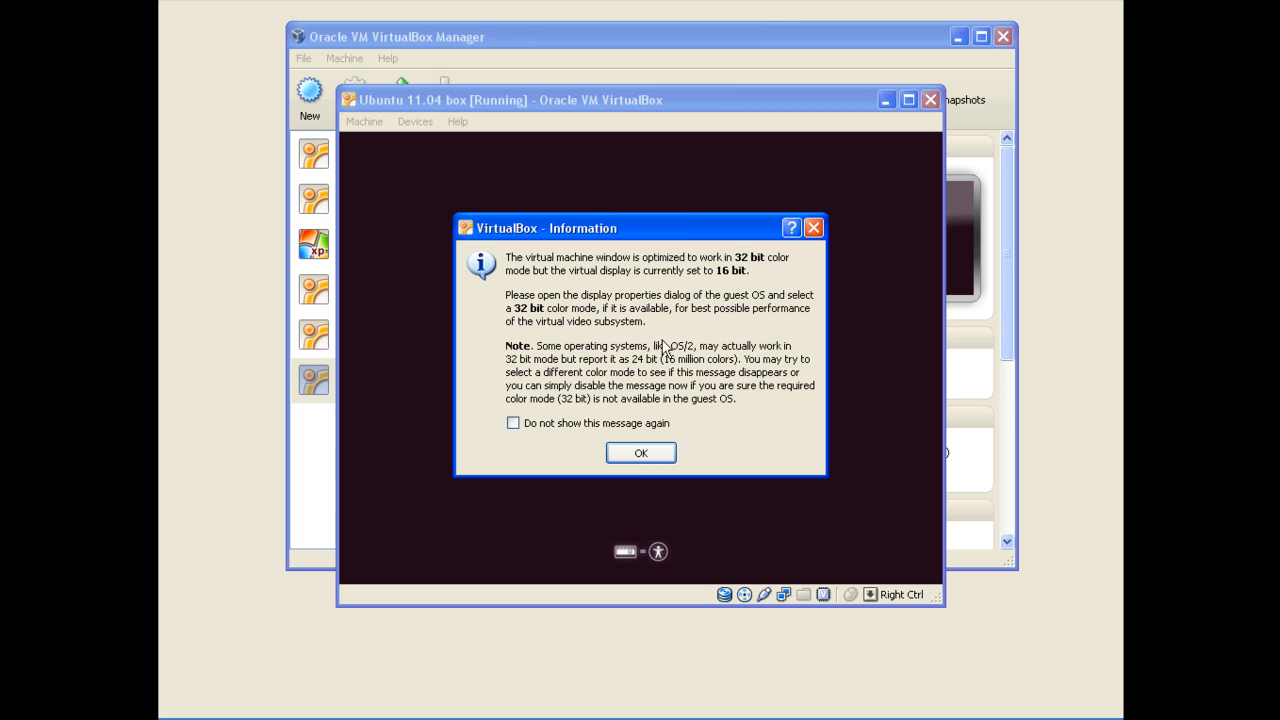
left_click(580, 424)
left_click(638, 452)
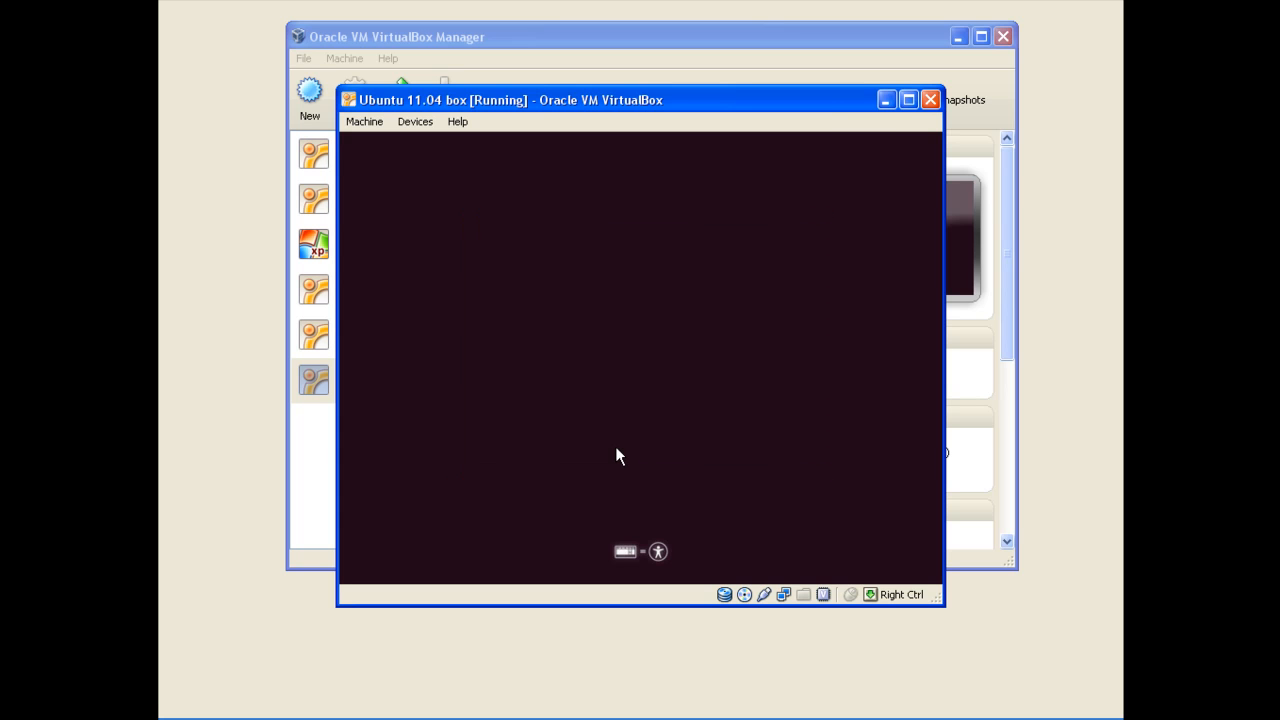